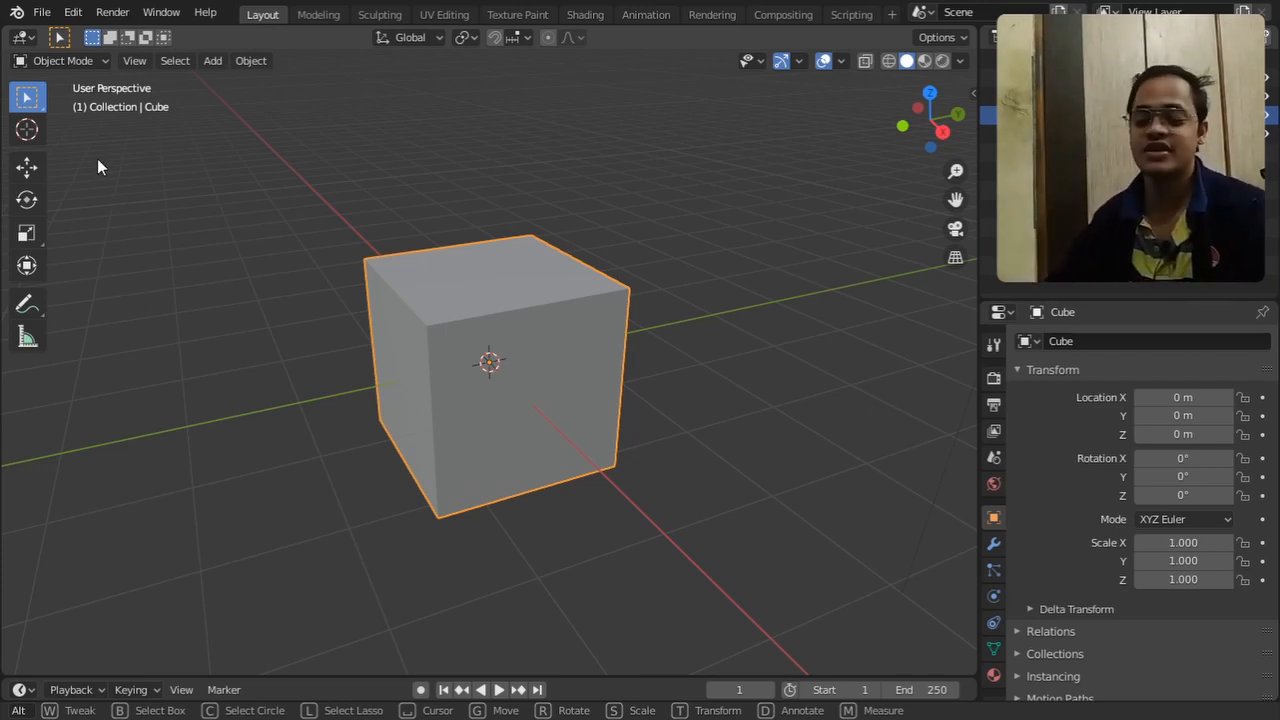
# Clear the object selection and put the cube into Edit Mode
pyautogui.hotkey('alt', 'a')
pyautogui.click(86, 61)
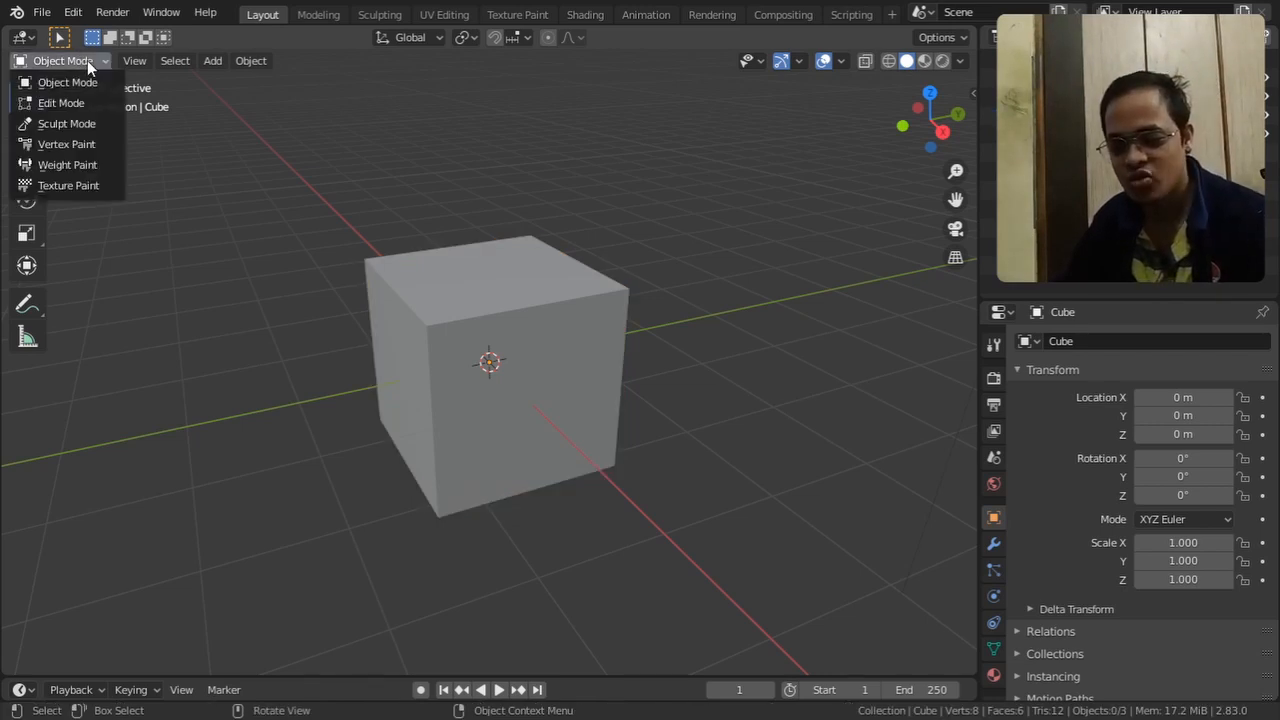
pyautogui.click(62, 103)
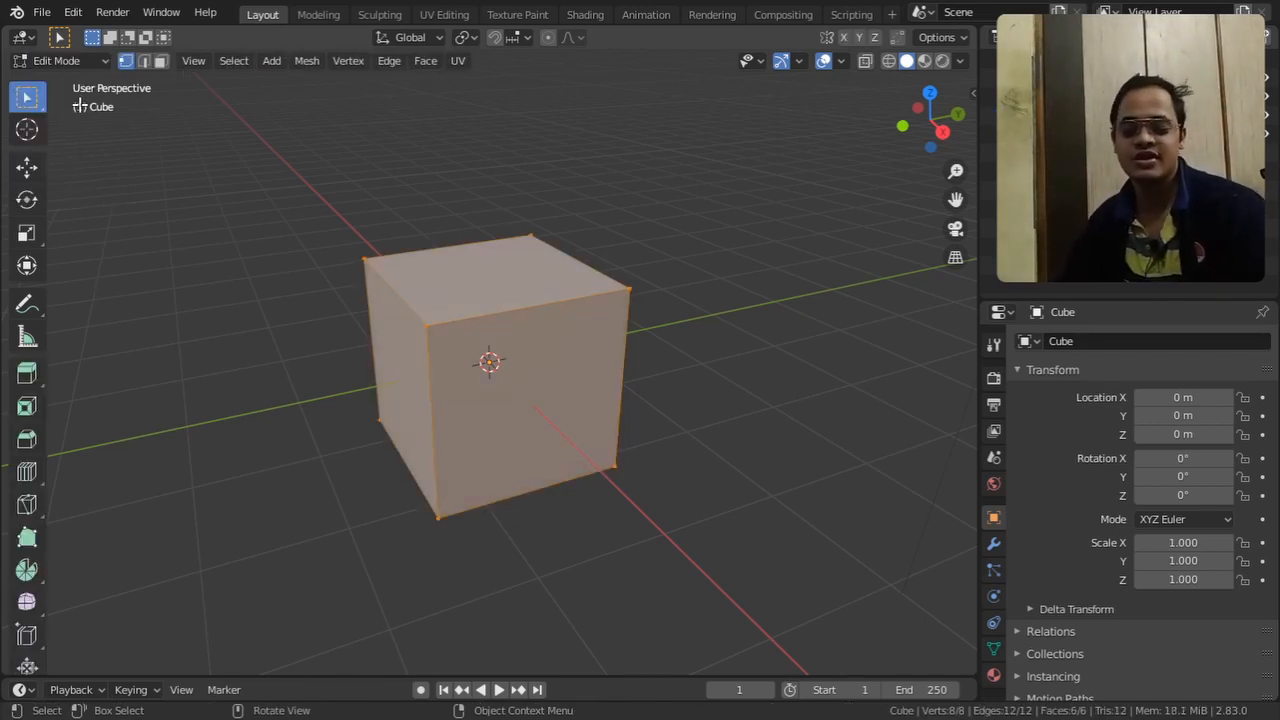
# Toggle the cube repeatedly between Object Mode and Edit Mode, ending in Edit Mode
pyautogui.press('Tab')
pyautogui.press('Tab')
pyautogui.press('Tab')
pyautogui.press('Tab')
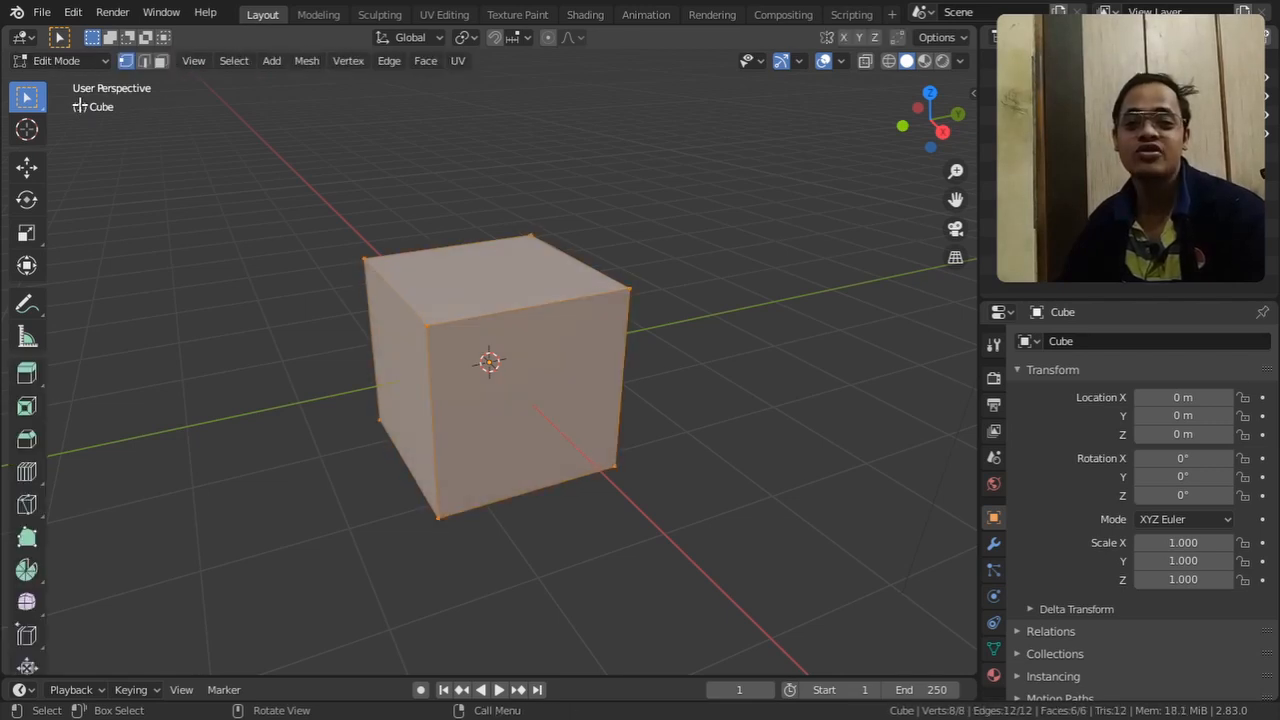
pyautogui.press('Tab')
pyautogui.press('Tab')
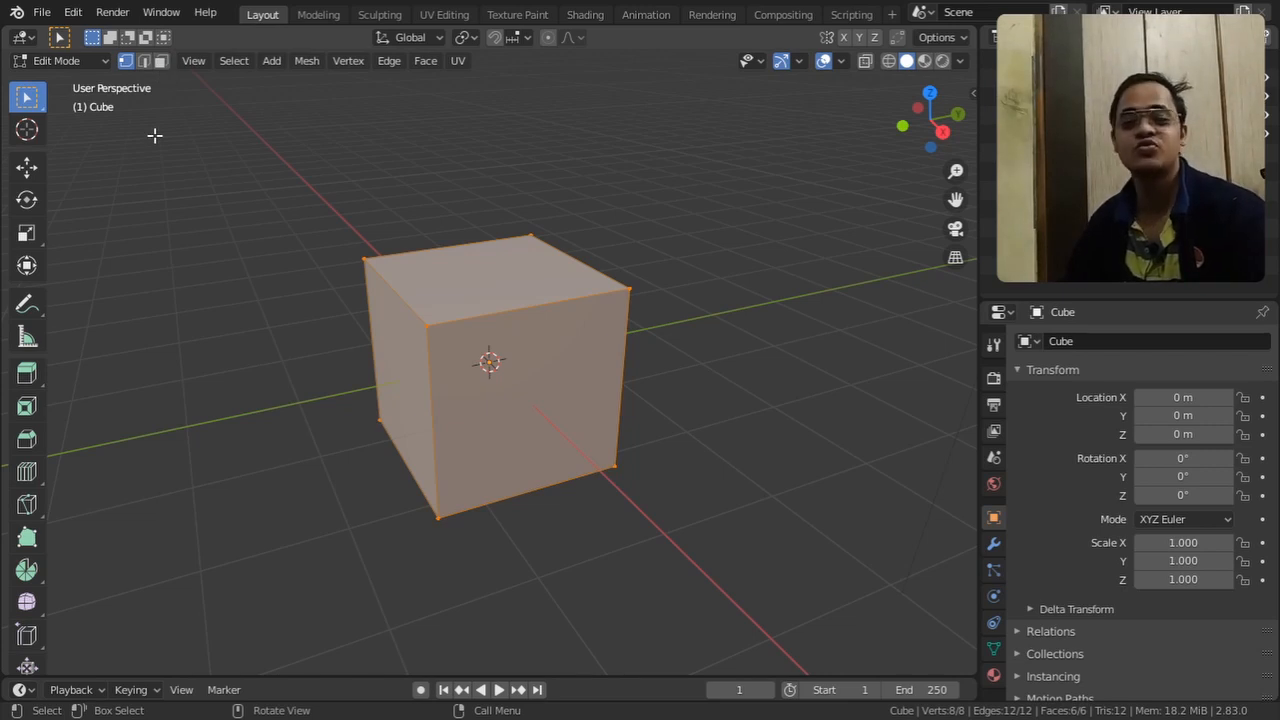
# Switch the mesh selection mode to edge, to face, and back to vertex
pyautogui.press('2')
pyautogui.press('3')
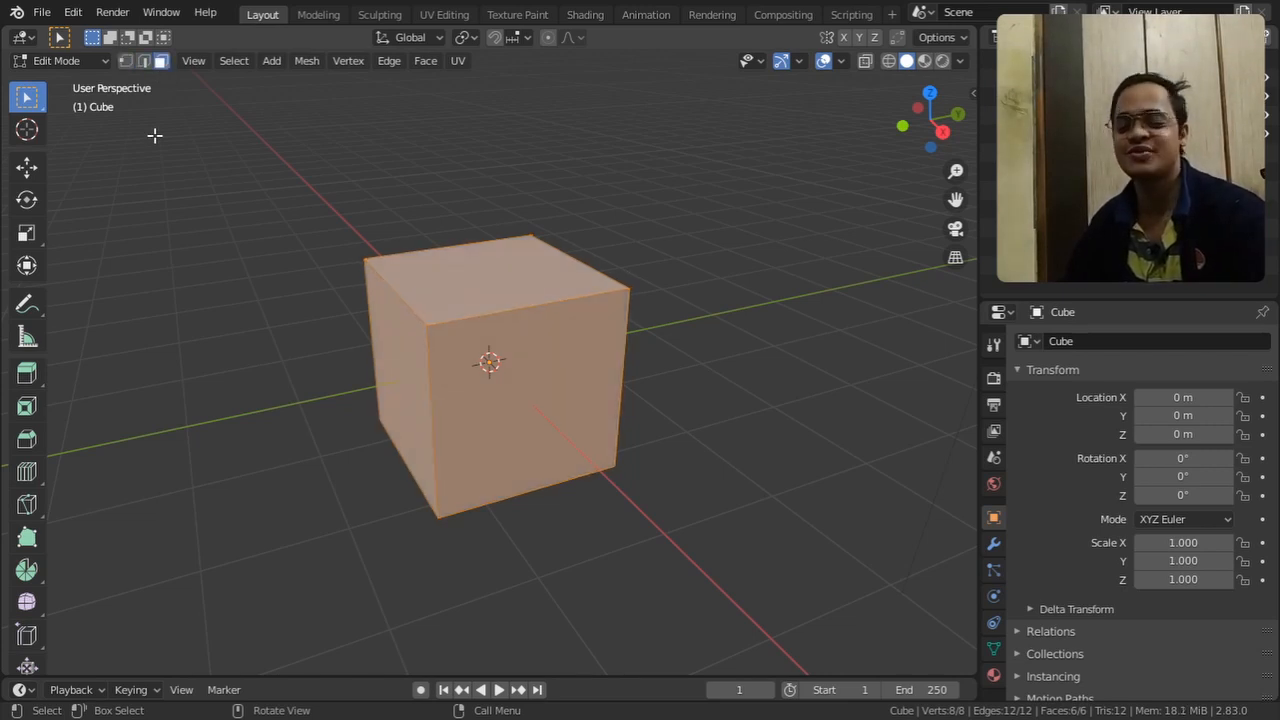
pyautogui.press('1')
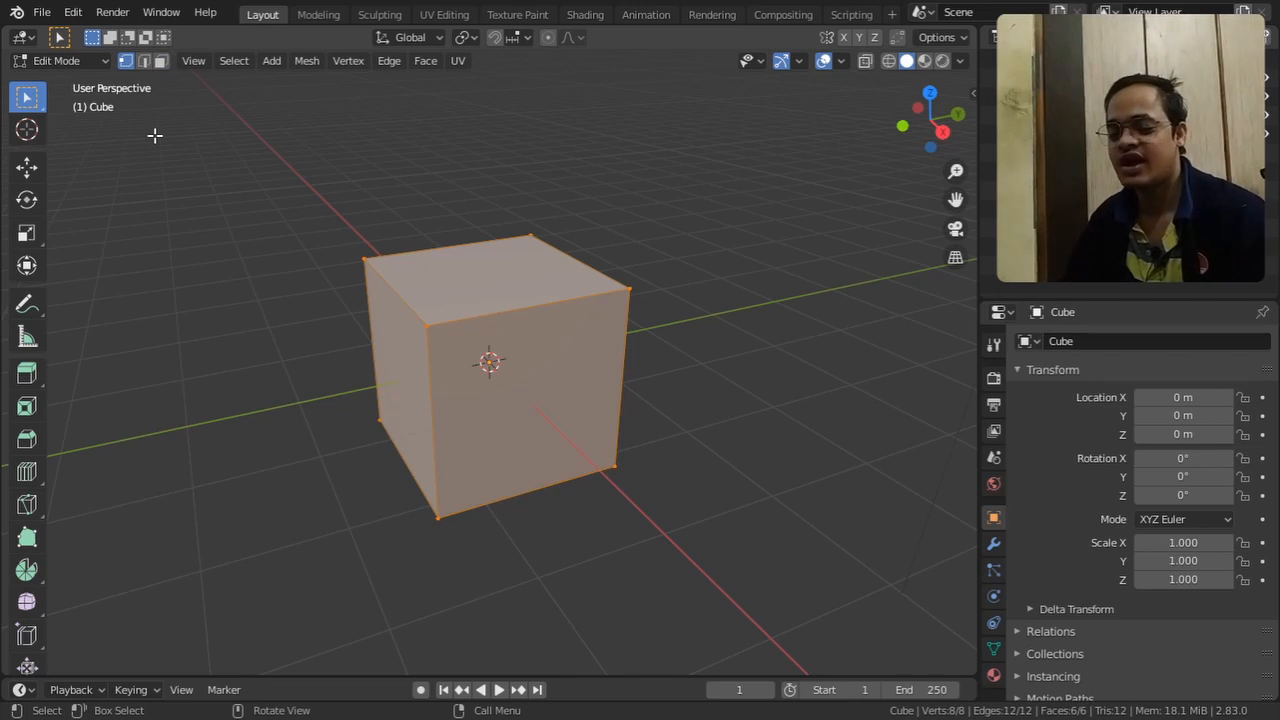
# Cut a freehand zigzag line with the Knife across the cube's -Y, top and +X faces, and deselect the mesh
pyautogui.click(42, 506)
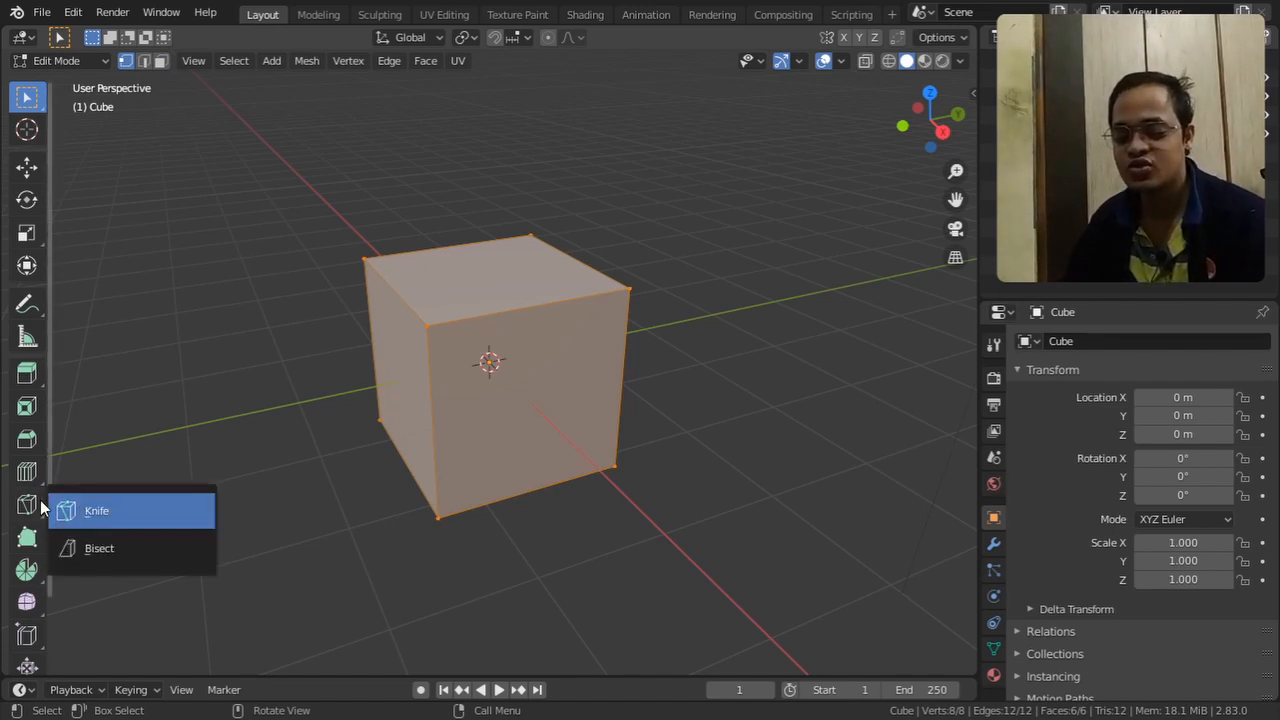
pyautogui.click(103, 513)
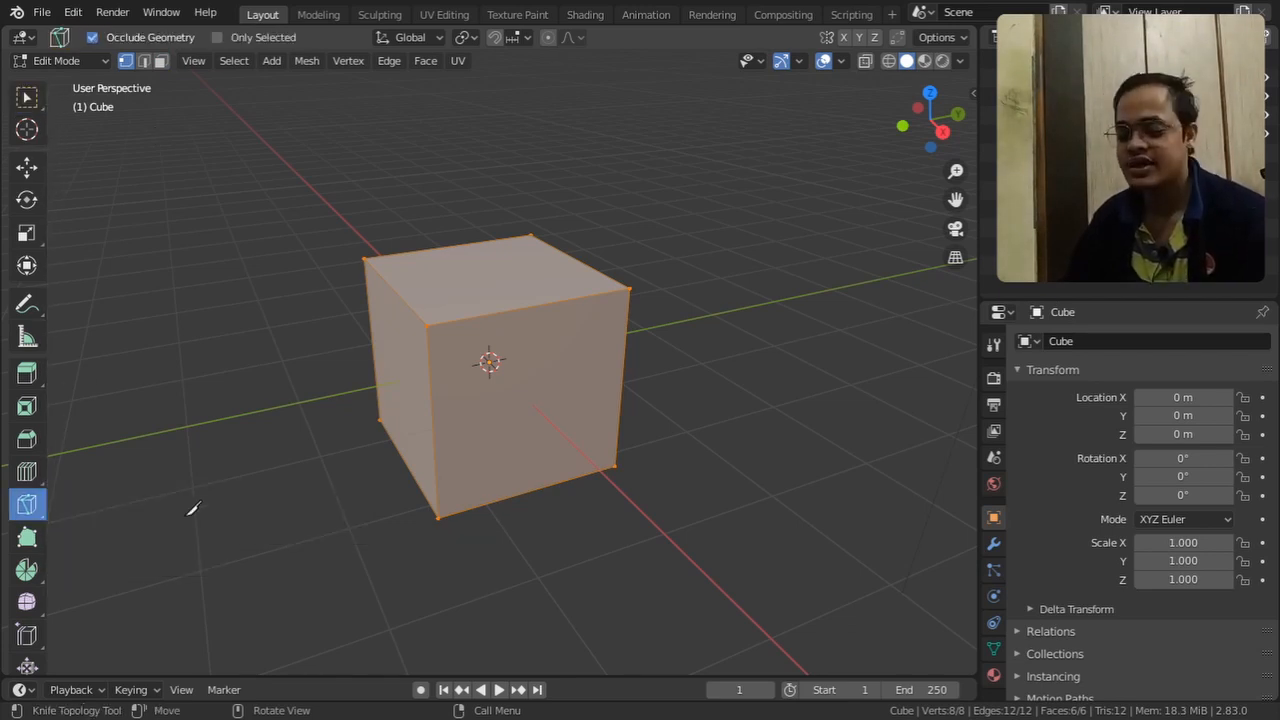
pyautogui.click(386, 494)
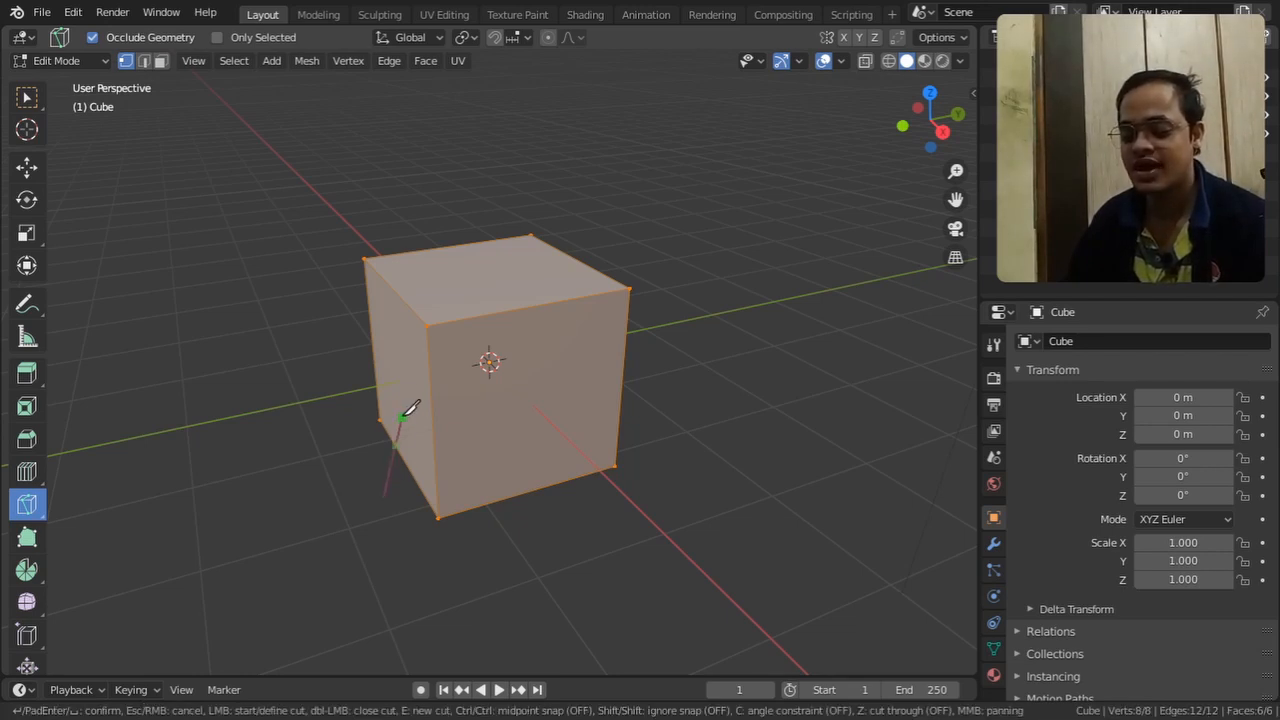
pyautogui.click(408, 355)
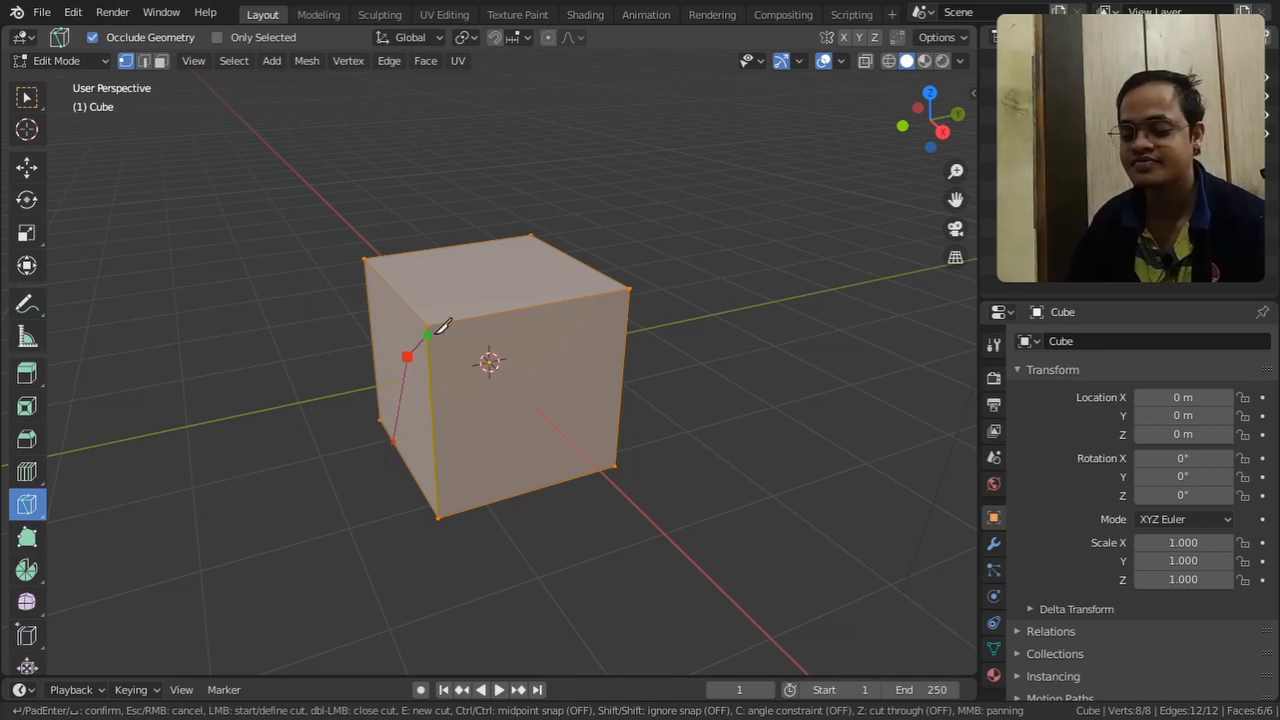
pyautogui.click(478, 288)
pyautogui.click(576, 384)
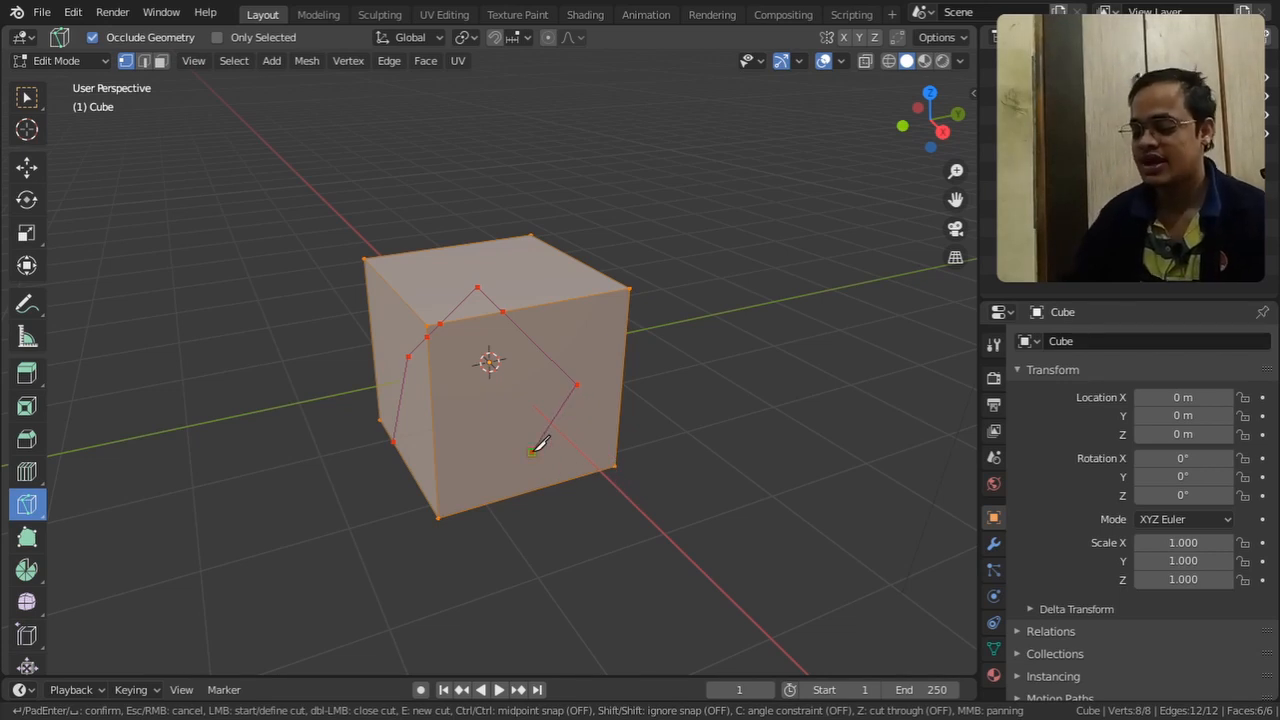
pyautogui.press('Return')
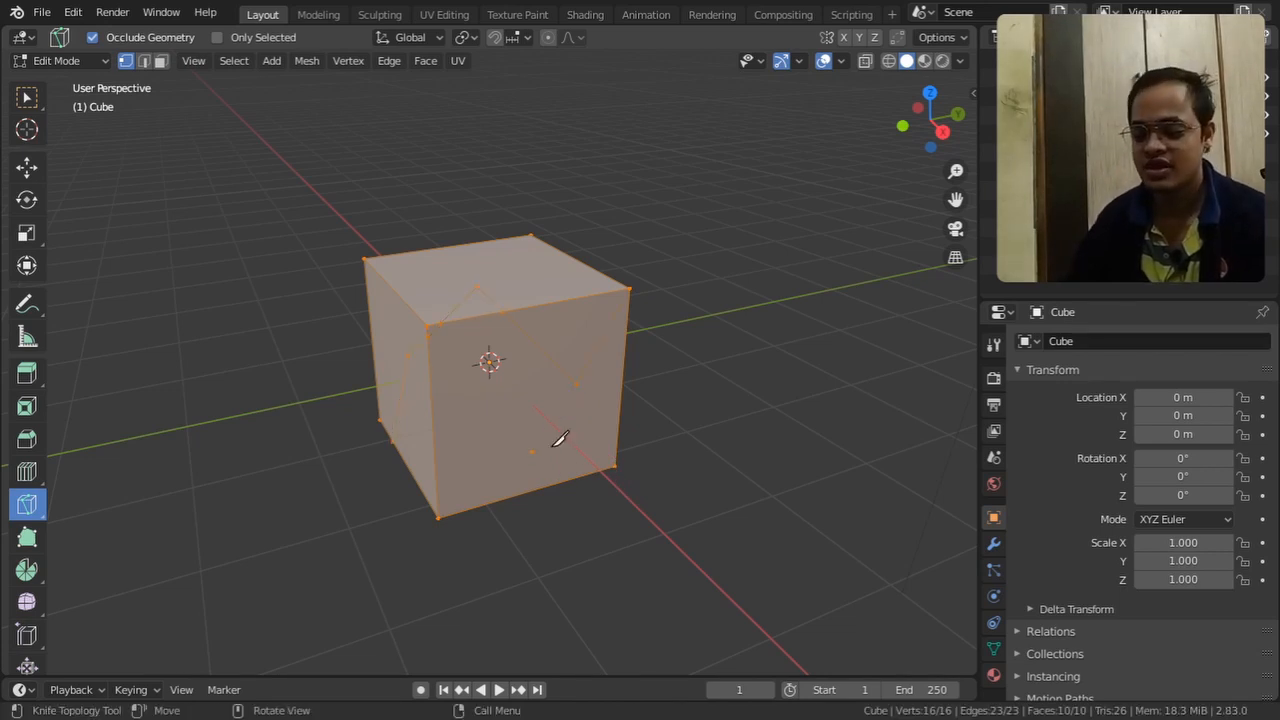
pyautogui.moveTo(569, 451); pyautogui.dragTo(643, 486, button='middle')
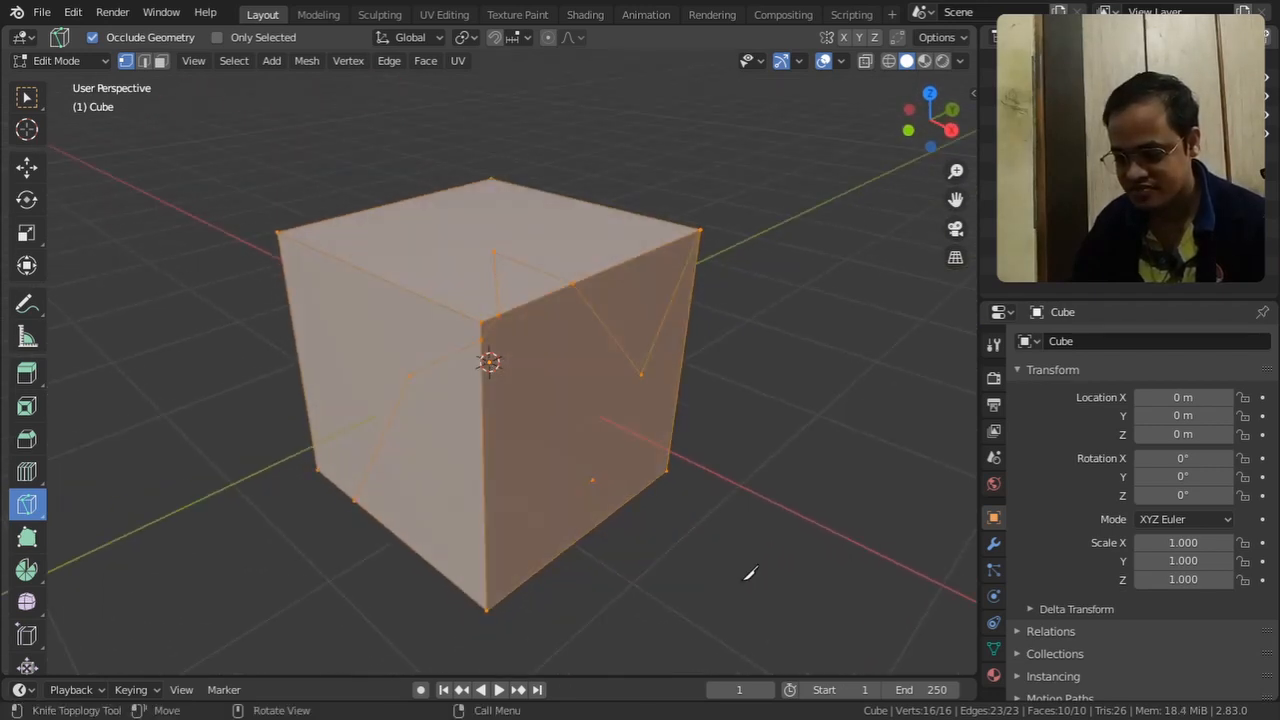
pyautogui.hotkey('alt', 'a')
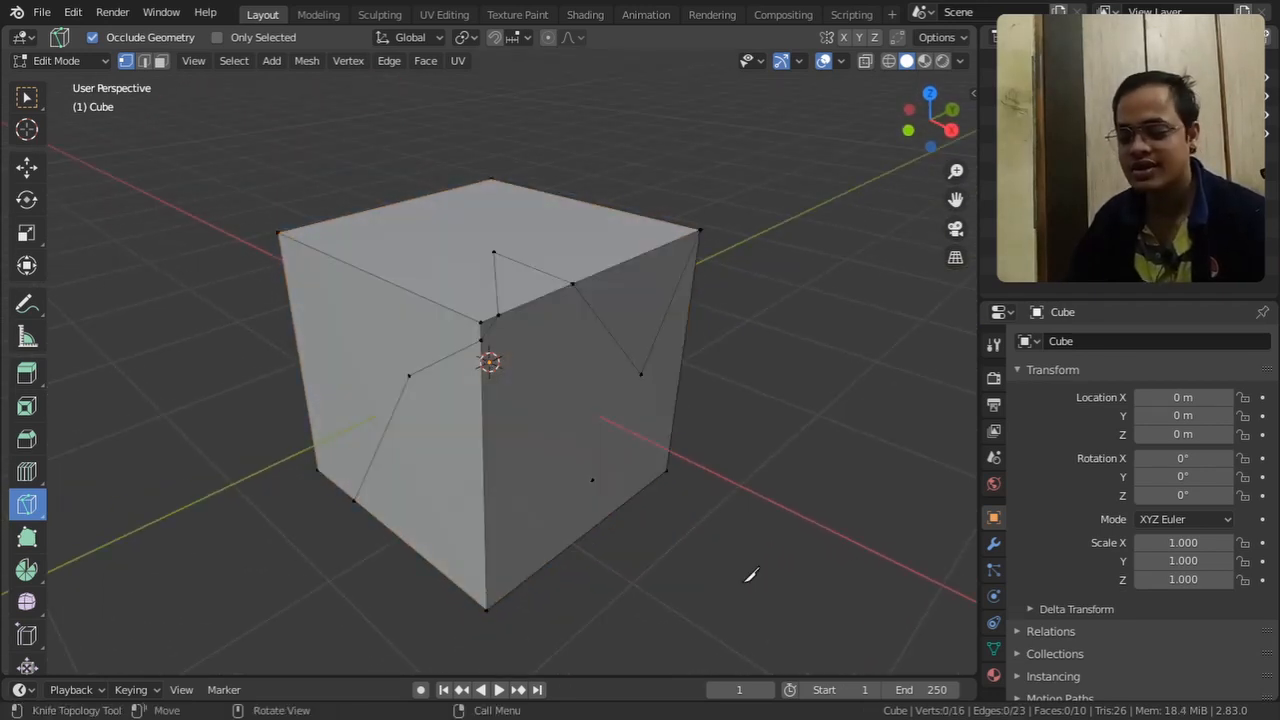
# Knife a stepped line from edge to edge across the +X face, using the angle constraint for its vertical and horizontal segments
pyautogui.moveTo(717, 566); pyautogui.dragTo(640, 558, button='middle')
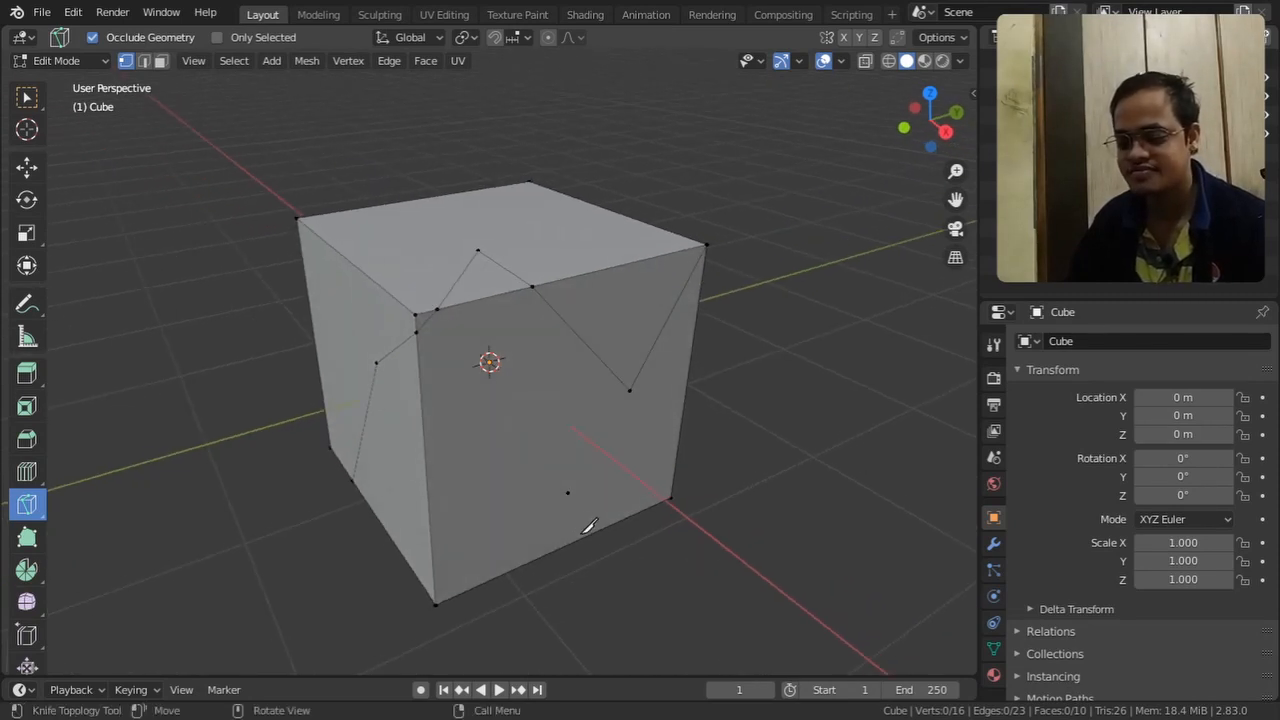
pyautogui.moveTo(586, 529); pyautogui.dragTo(632, 438, button='middle')
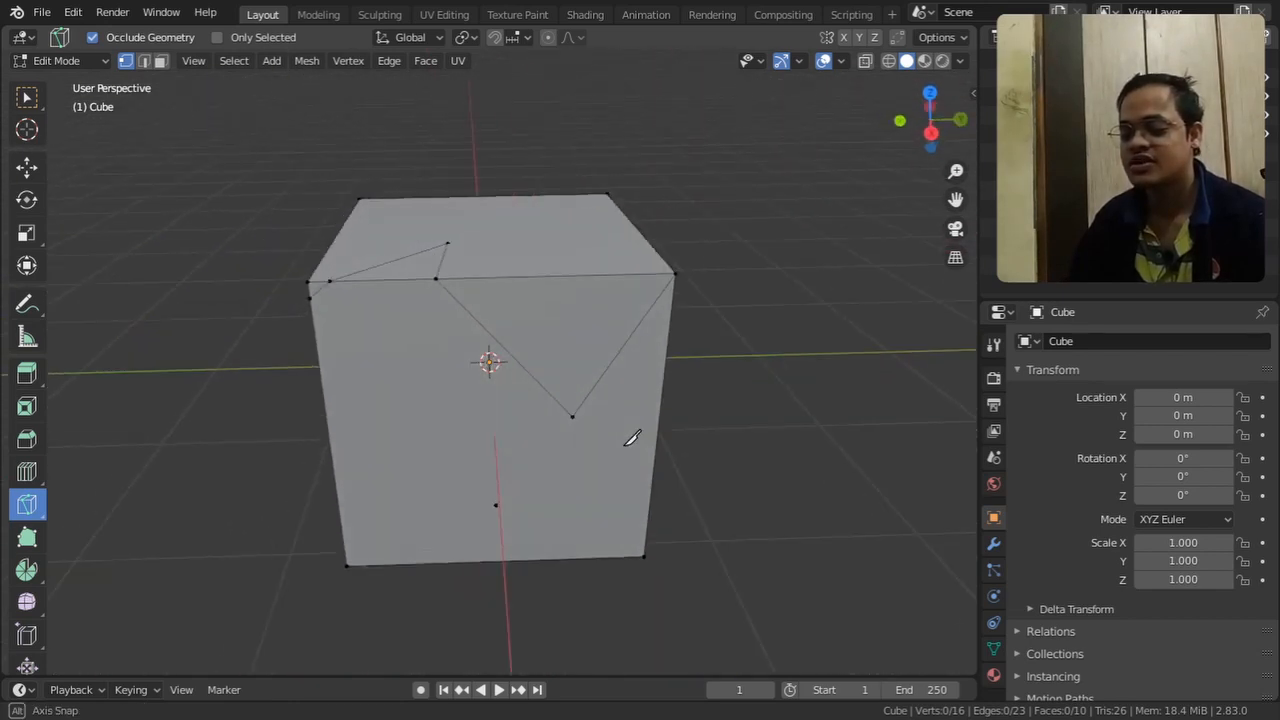
pyautogui.moveTo(552, 462); pyautogui.dragTo(554, 452, button='middle')
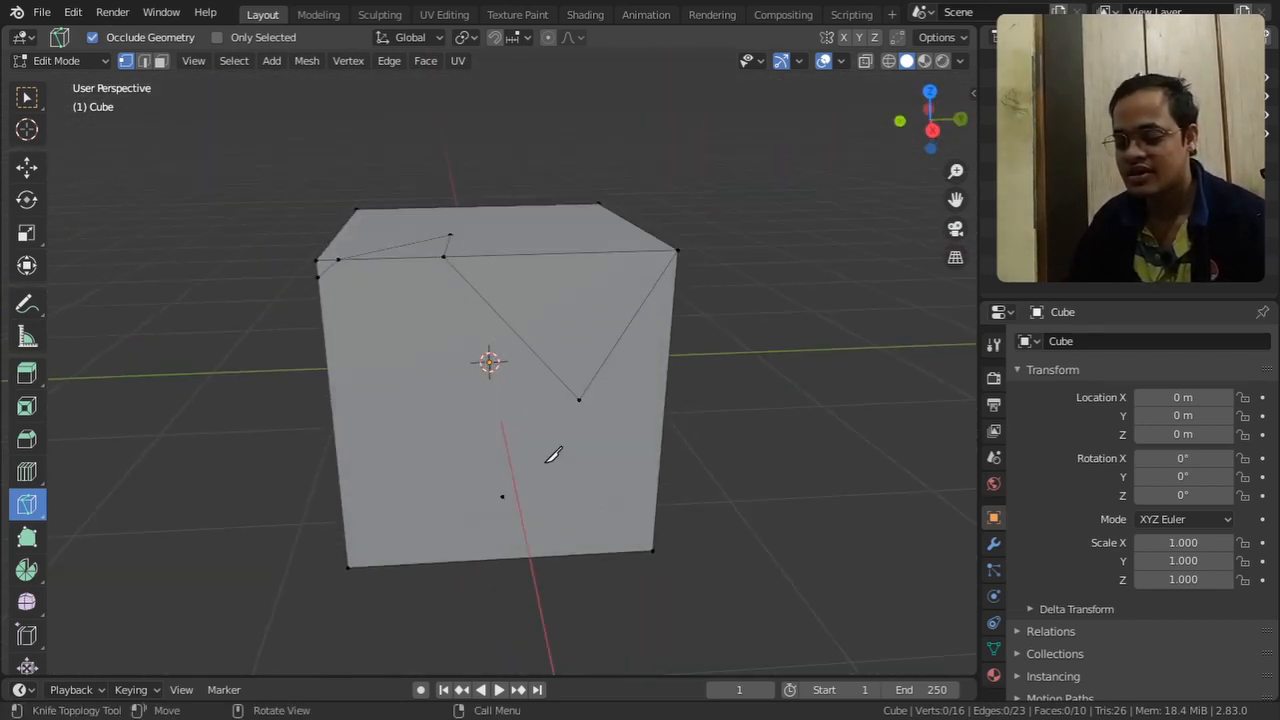
pyautogui.click(337, 478)
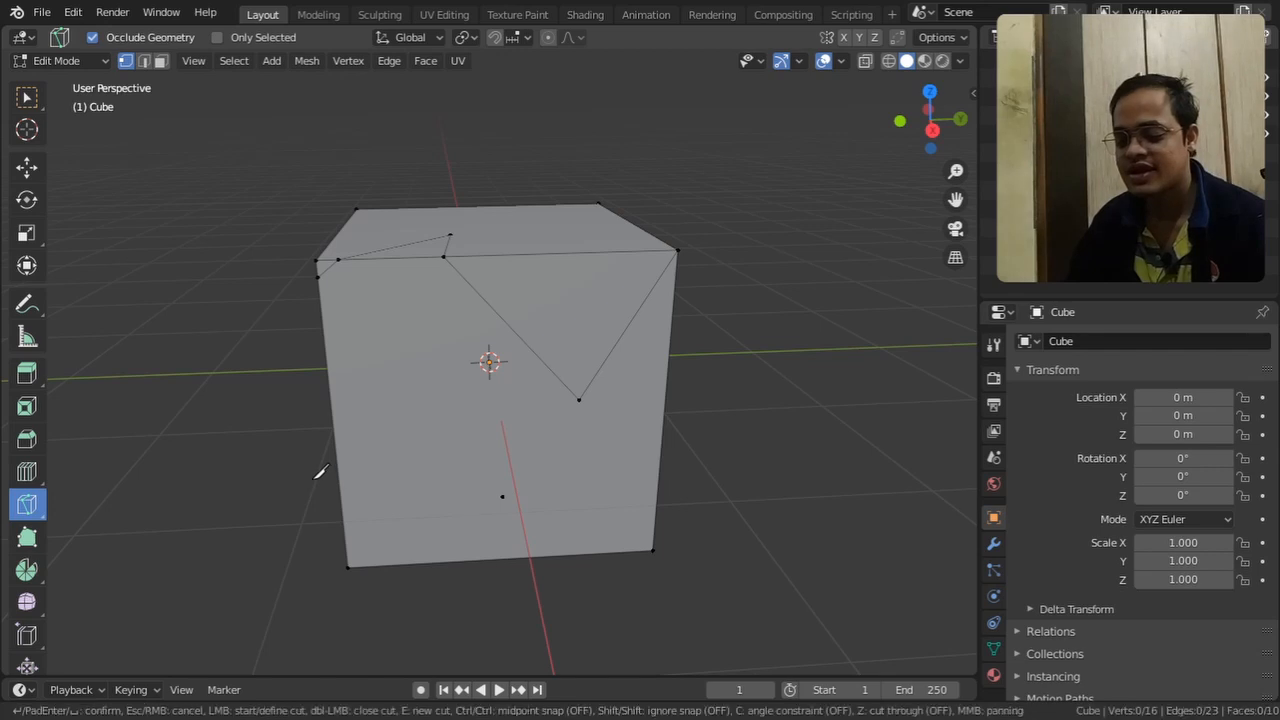
pyautogui.click(415, 475)
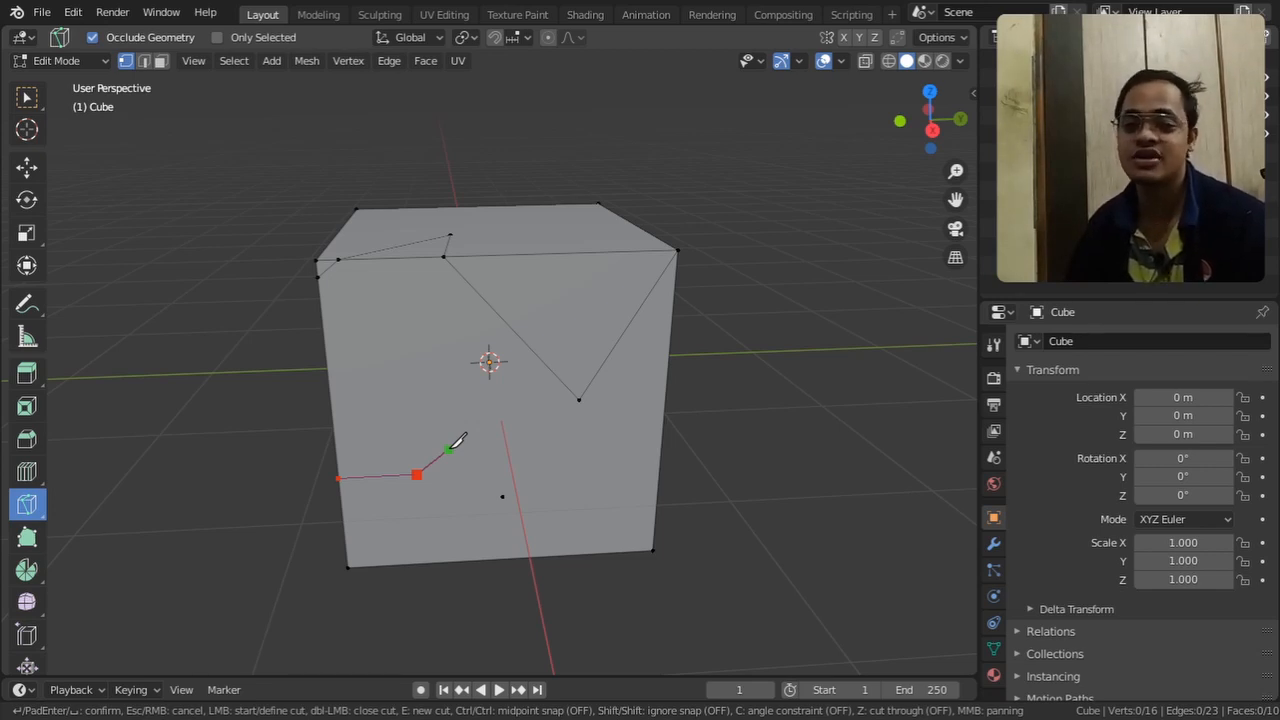
pyautogui.press('c')
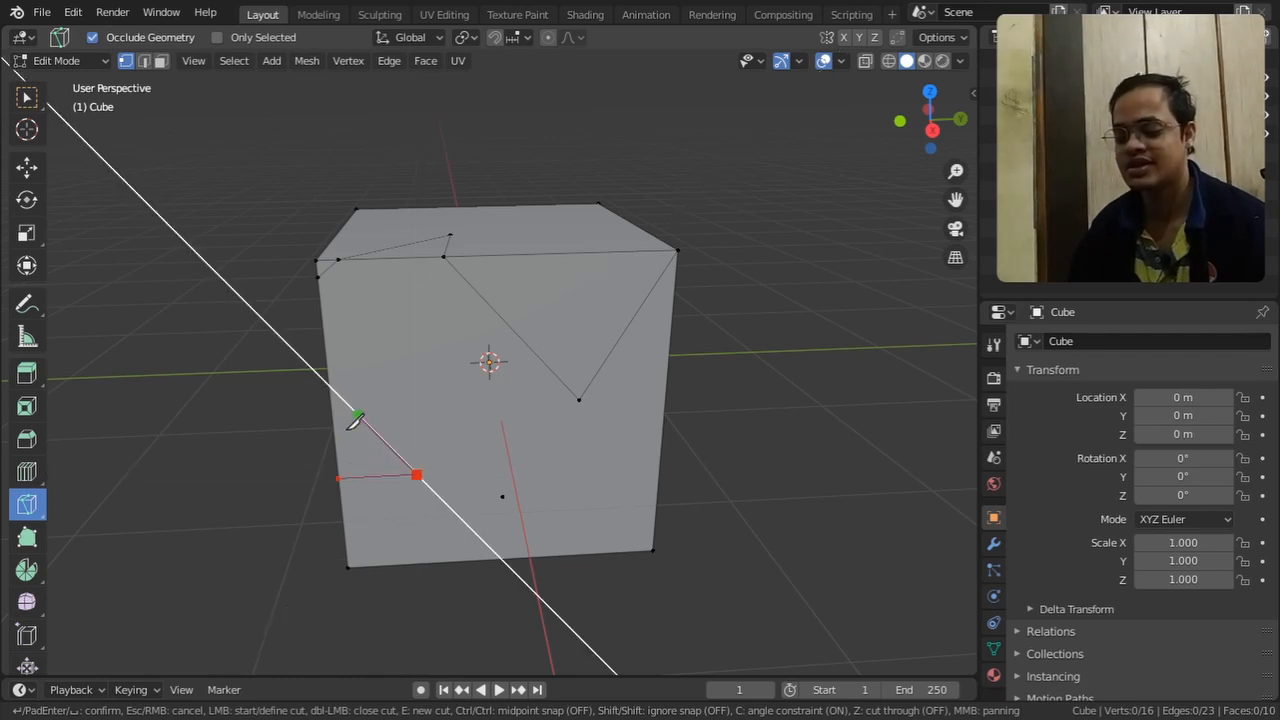
pyautogui.click(417, 377)
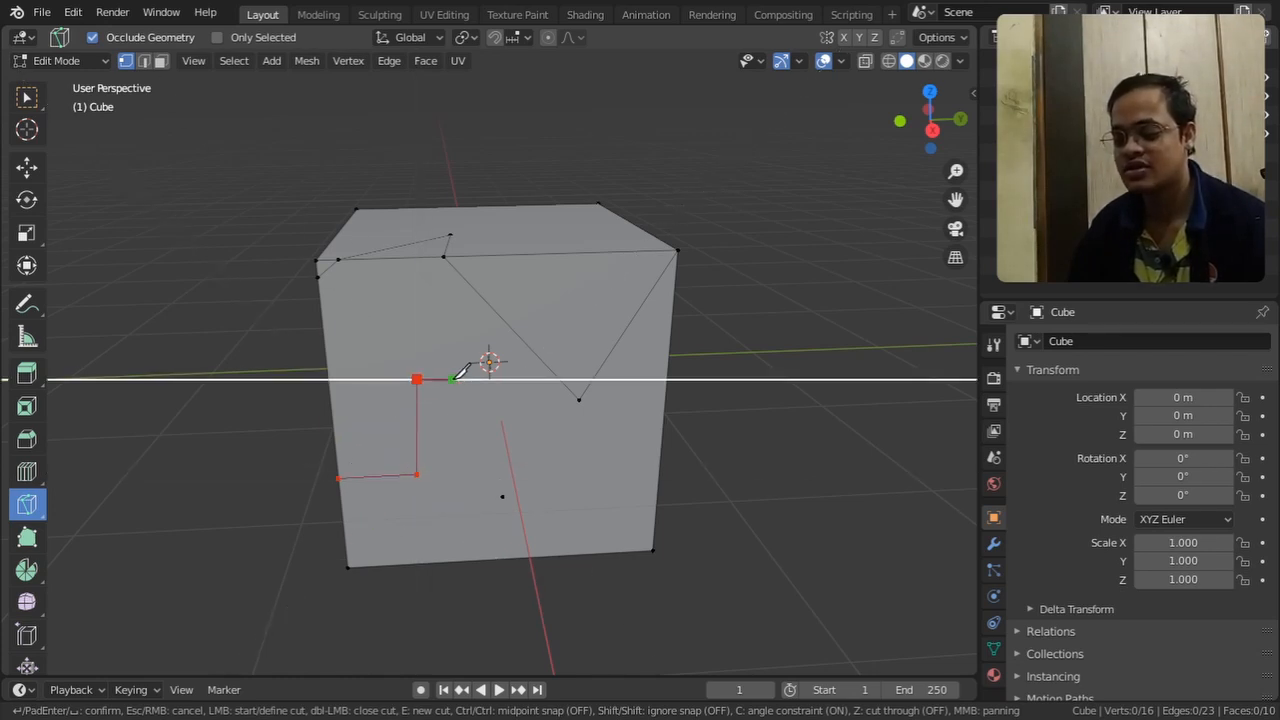
pyautogui.click(531, 378)
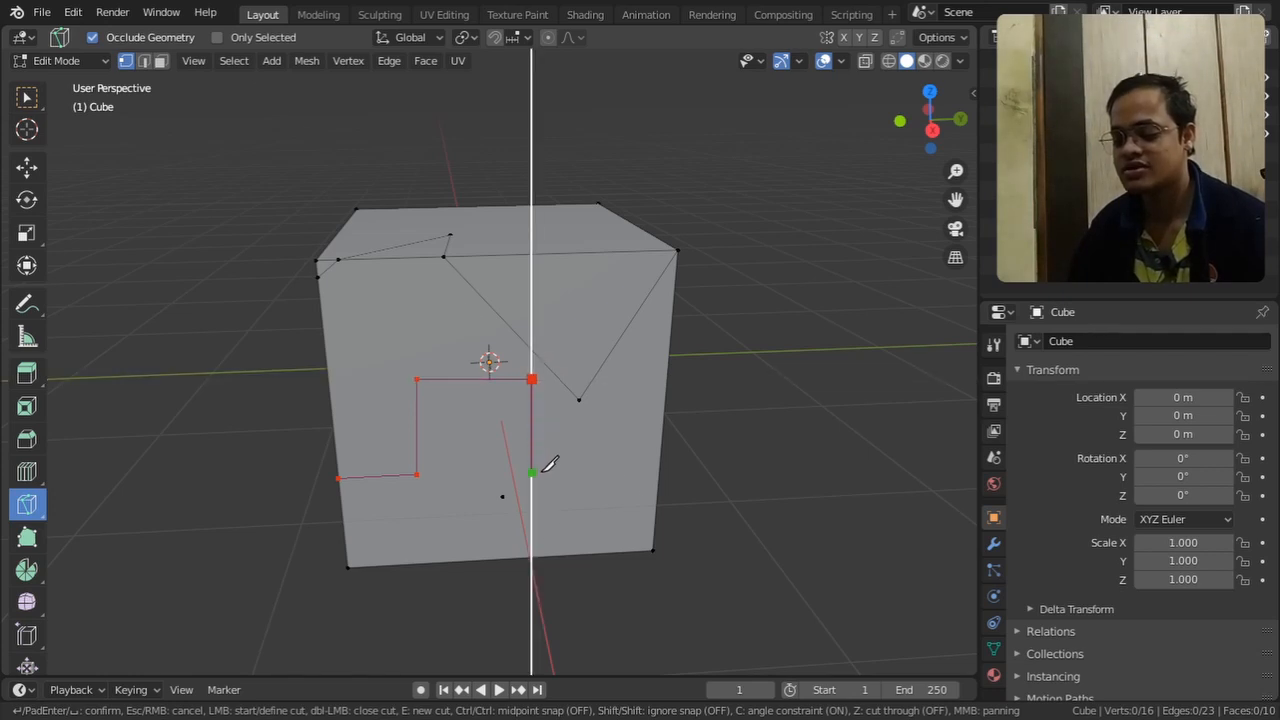
pyautogui.click(540, 471)
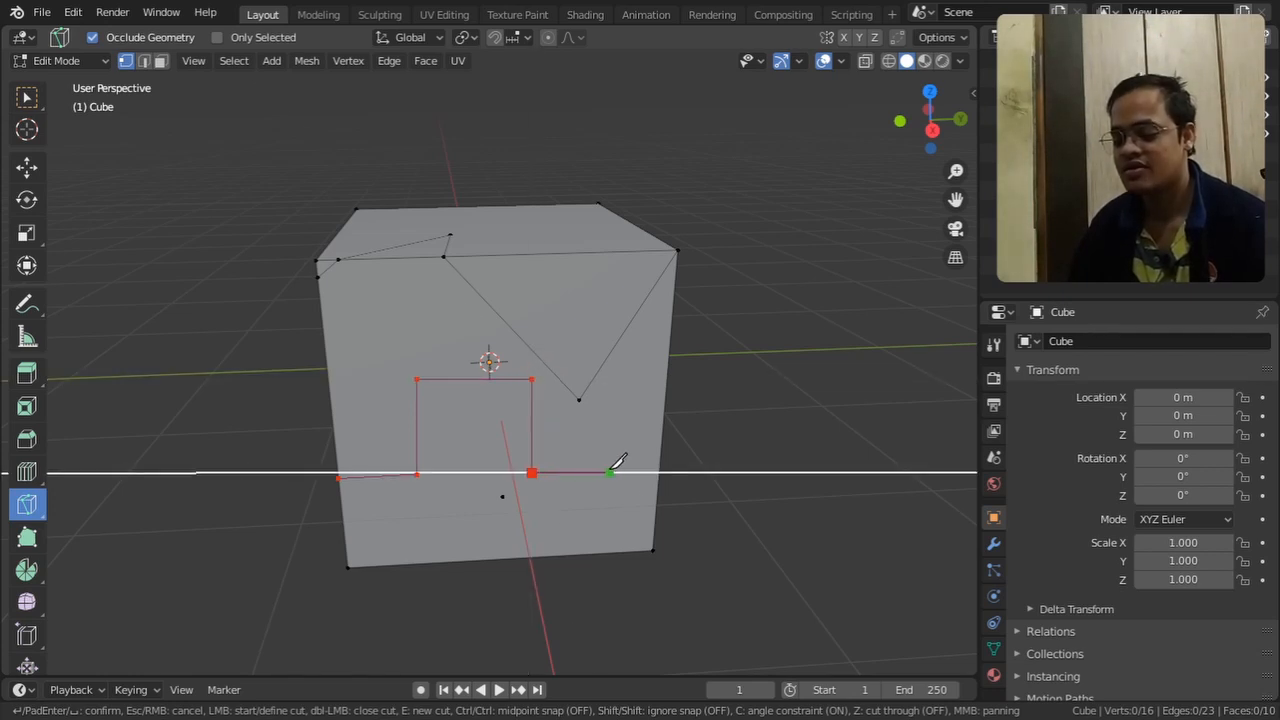
pyautogui.click(660, 471)
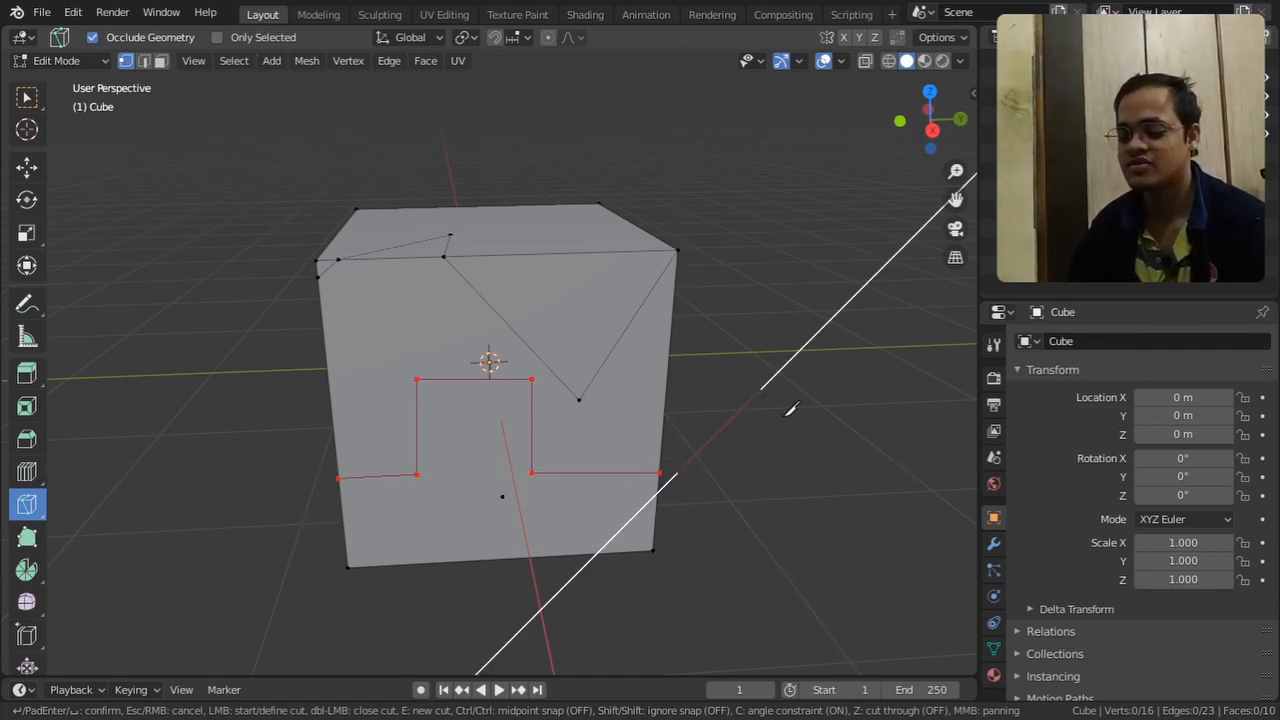
pyautogui.press('c')
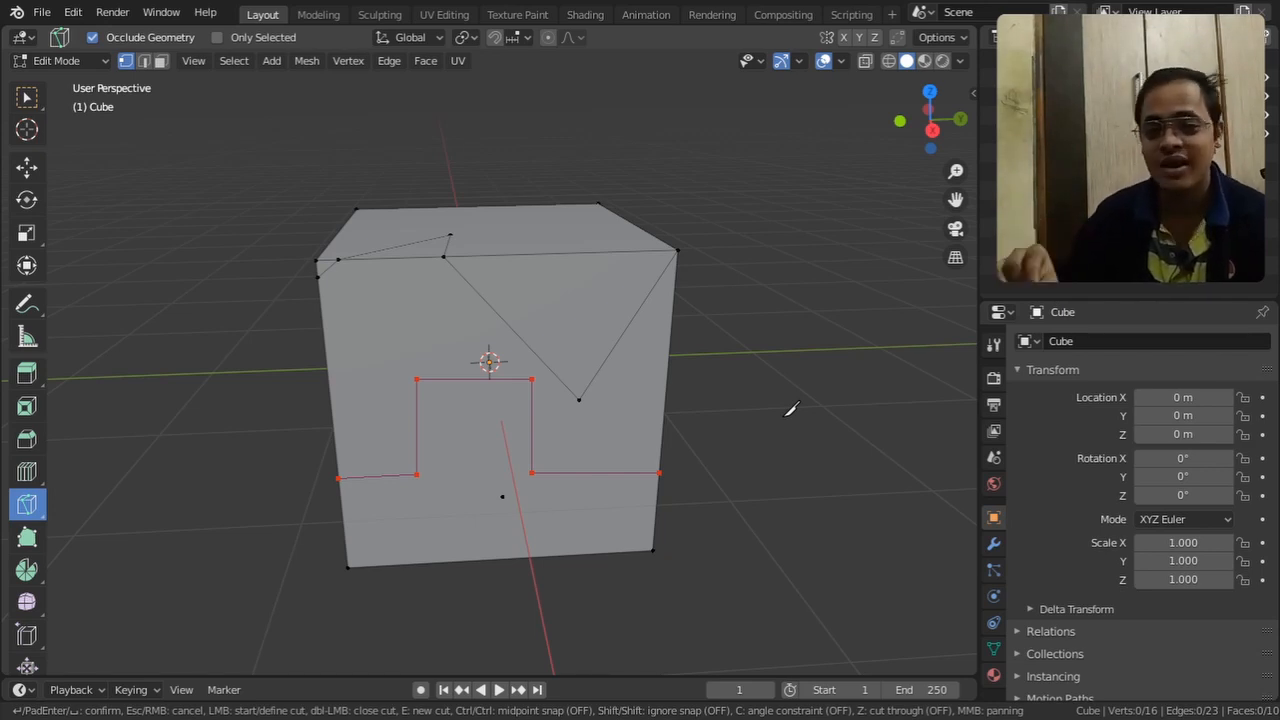
pyautogui.press('Return')
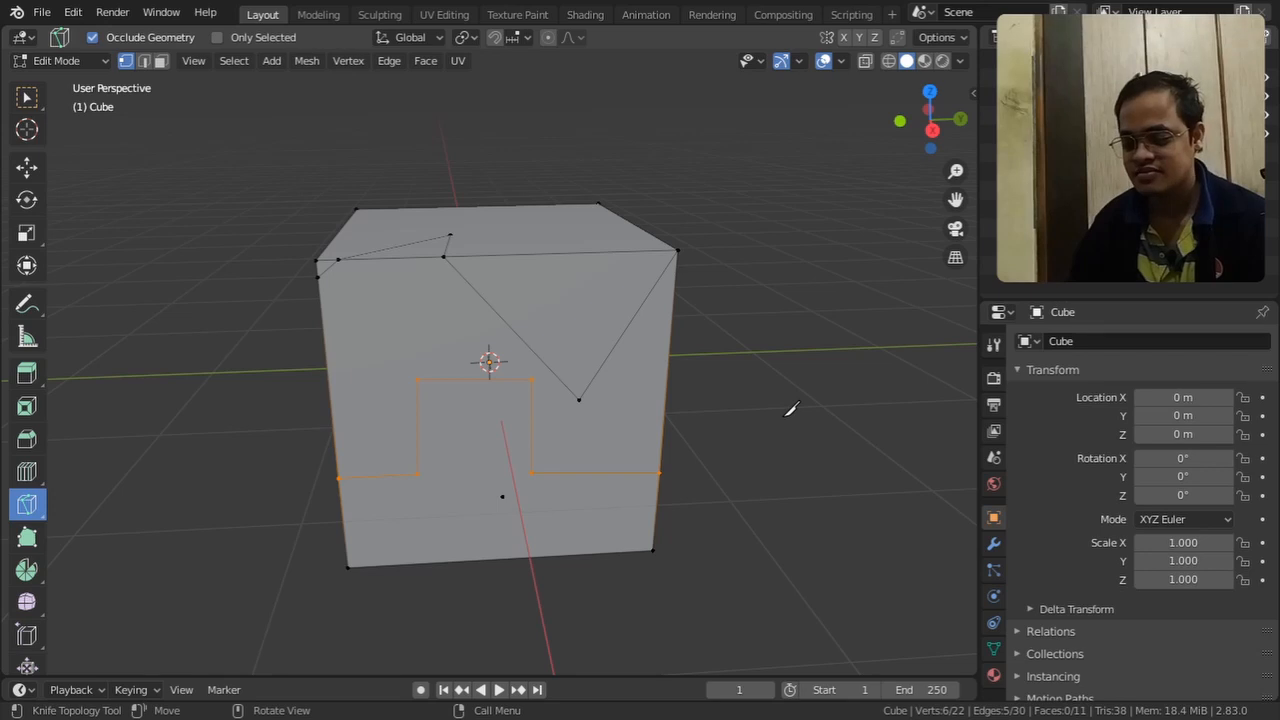
# Switch to the selection tool and undo both knife cuts on the cube
pyautogui.click(21, 104)
pyautogui.click(255, 457)
pyautogui.moveTo(255, 457)
pyautogui.mouseDown(button='middle')
pyautogui.moveTo(323, 477)
pyautogui.moveTo(349, 469)
pyautogui.moveTo(144, 465)
pyautogui.moveTo(237, 468)
pyautogui.mouseUp(button='middle')
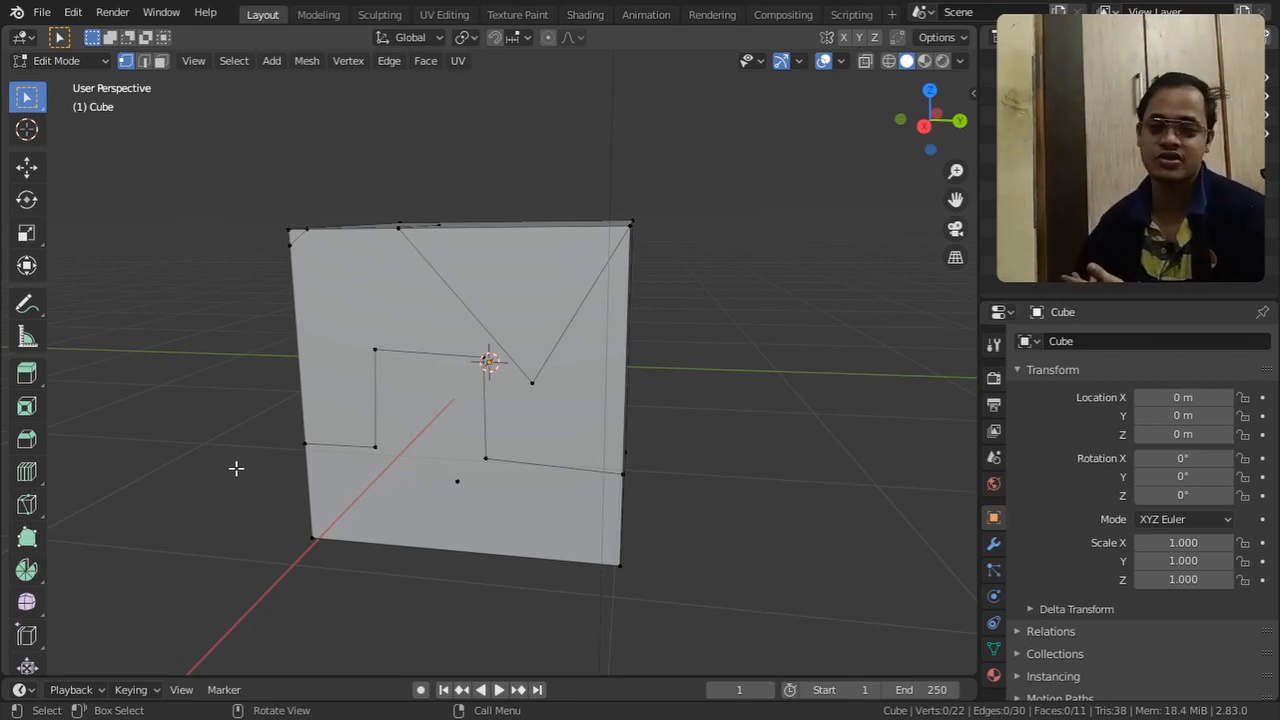
pyautogui.moveTo(236, 468); pyautogui.dragTo(308, 485, button='middle')
pyautogui.hotkey('ctrl', 'z')
pyautogui.hotkey('ctrl', 'z')
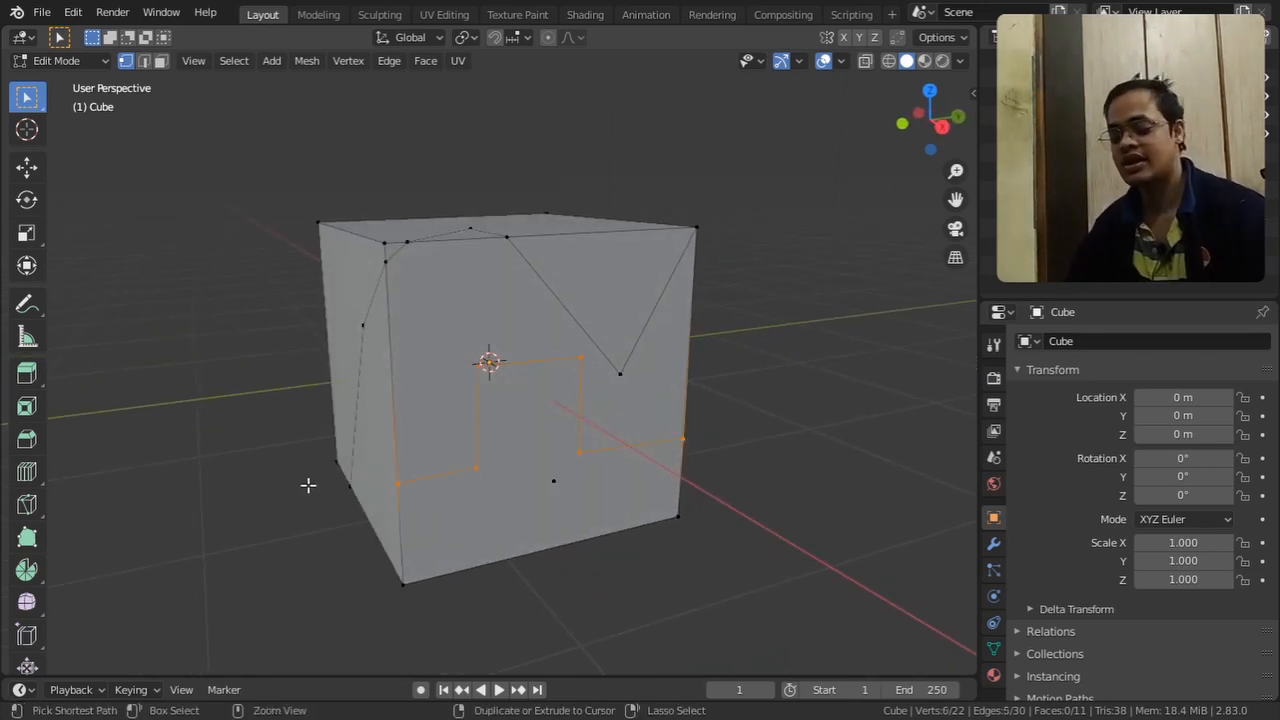
pyautogui.hotkey('ctrl', 'z')
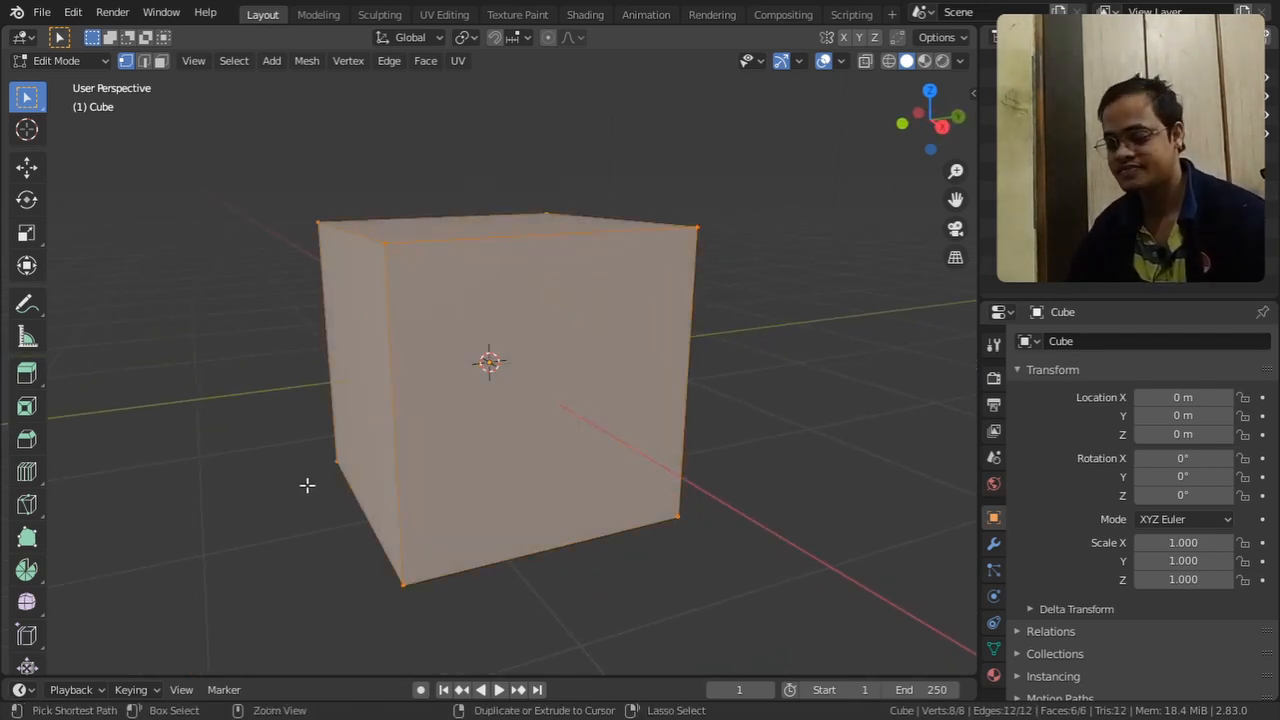
# Reduce the selection from the whole mesh to a single lower corner vertex and activate the Knife tool
pyautogui.click(306, 486)
pyautogui.moveTo(306, 486); pyautogui.dragTo(280, 488, button='middle')
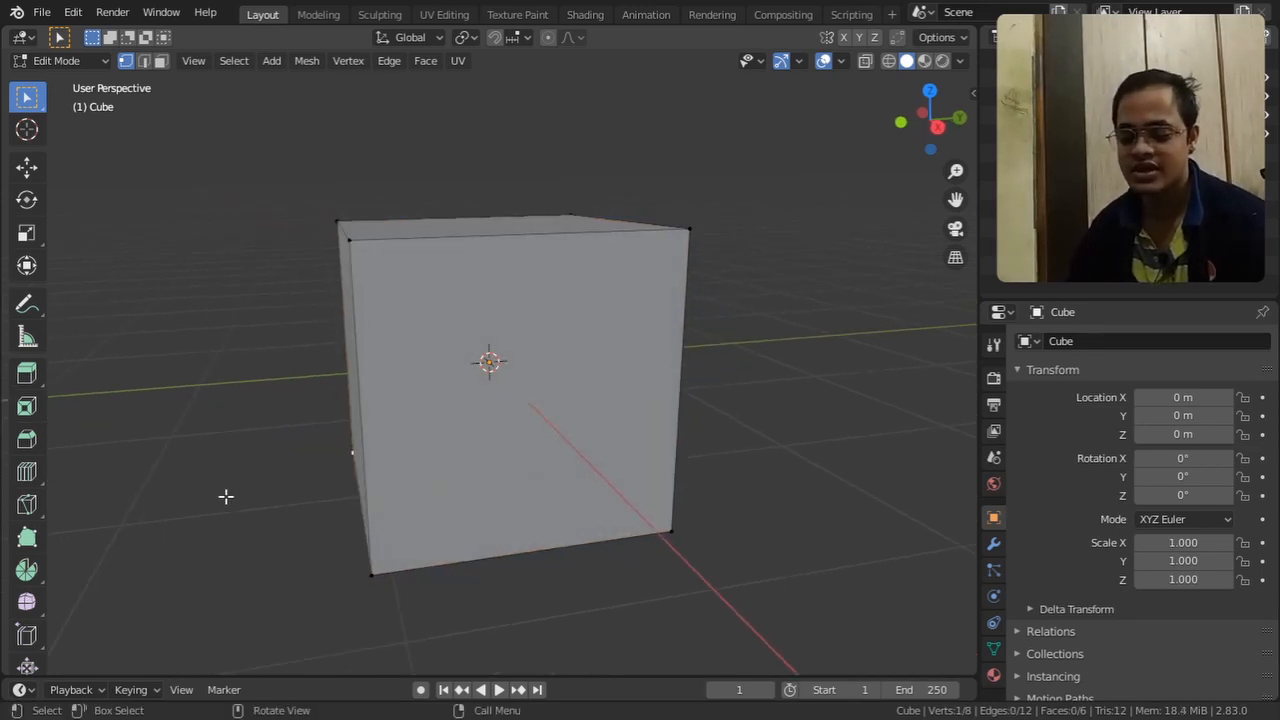
pyautogui.click(25, 510)
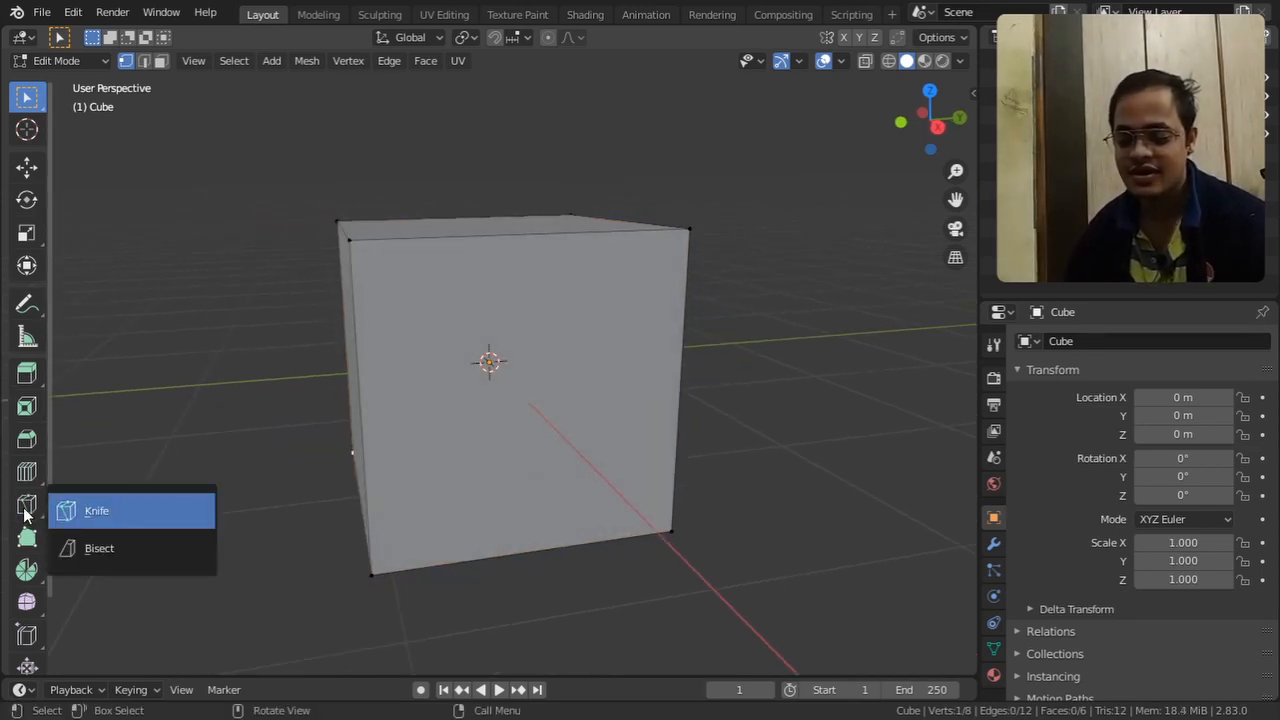
pyautogui.click(113, 511)
# Try a Knife cut straight across the cube's +X face with freehand segments continuing onto the -Y face, and discard it
pyautogui.moveTo(129, 500); pyautogui.dragTo(240, 347, button='middle')
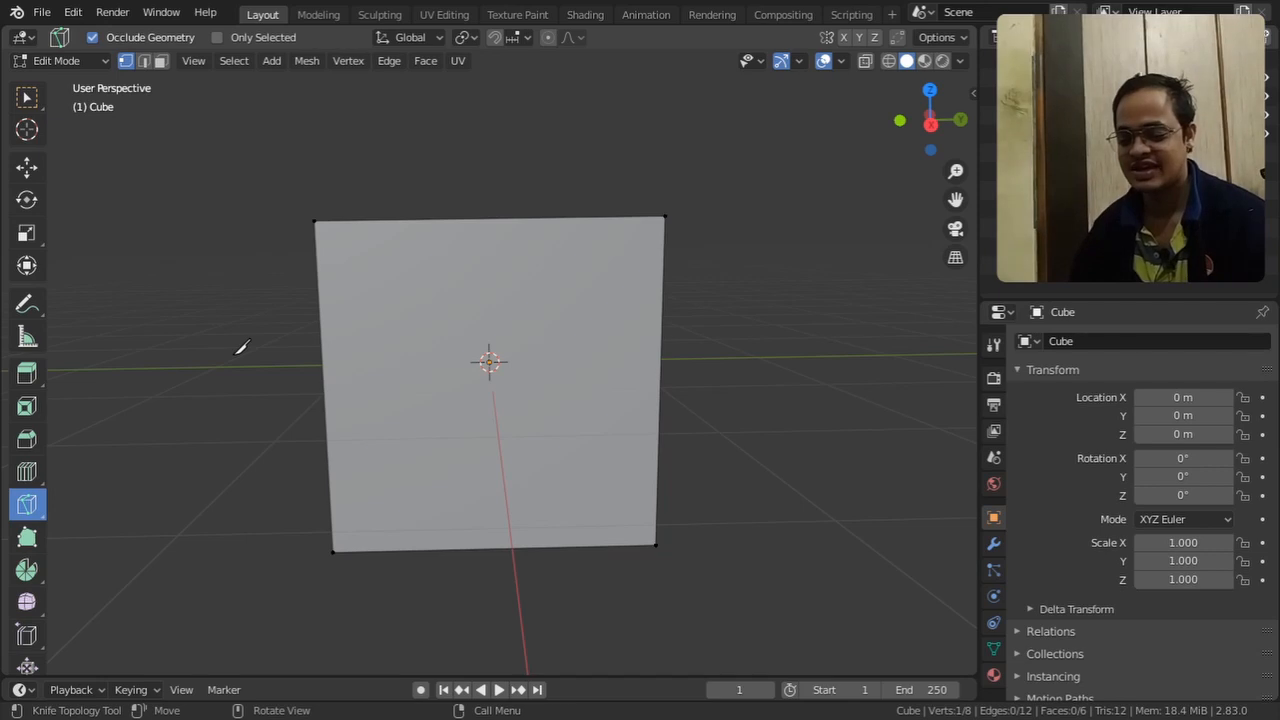
pyautogui.click(240, 348)
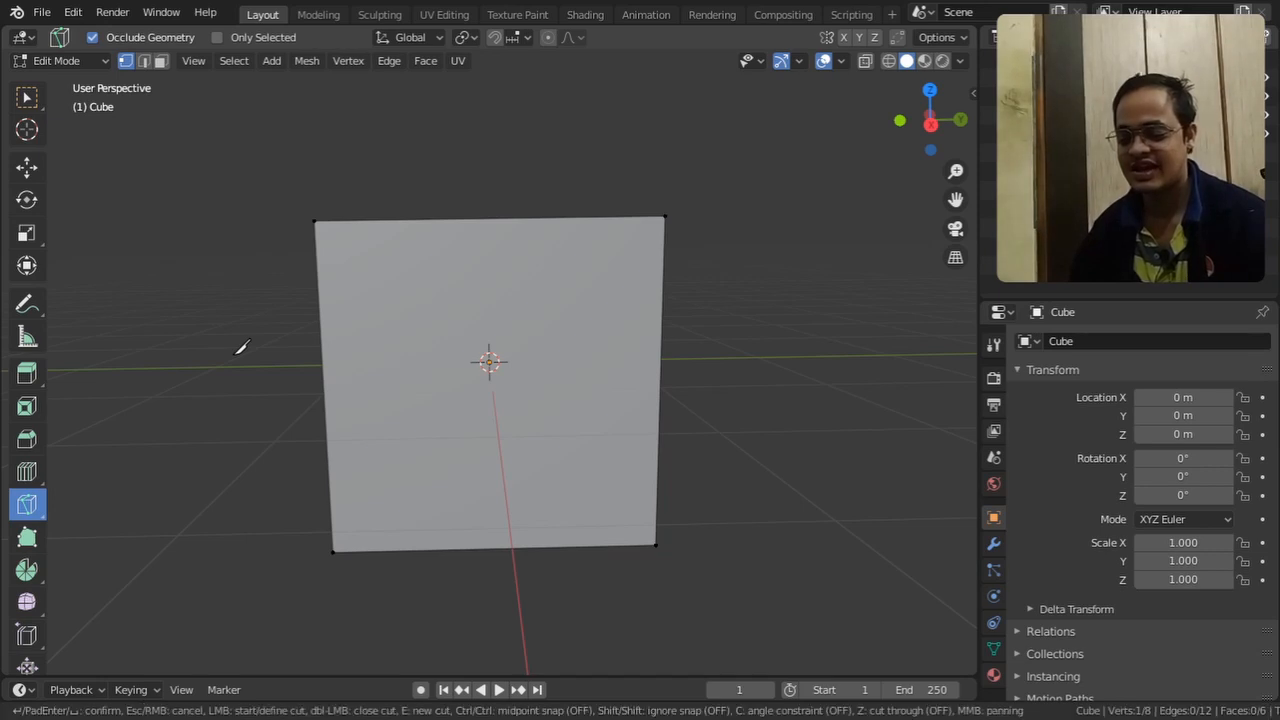
pyautogui.click(648, 344)
pyautogui.press('Return')
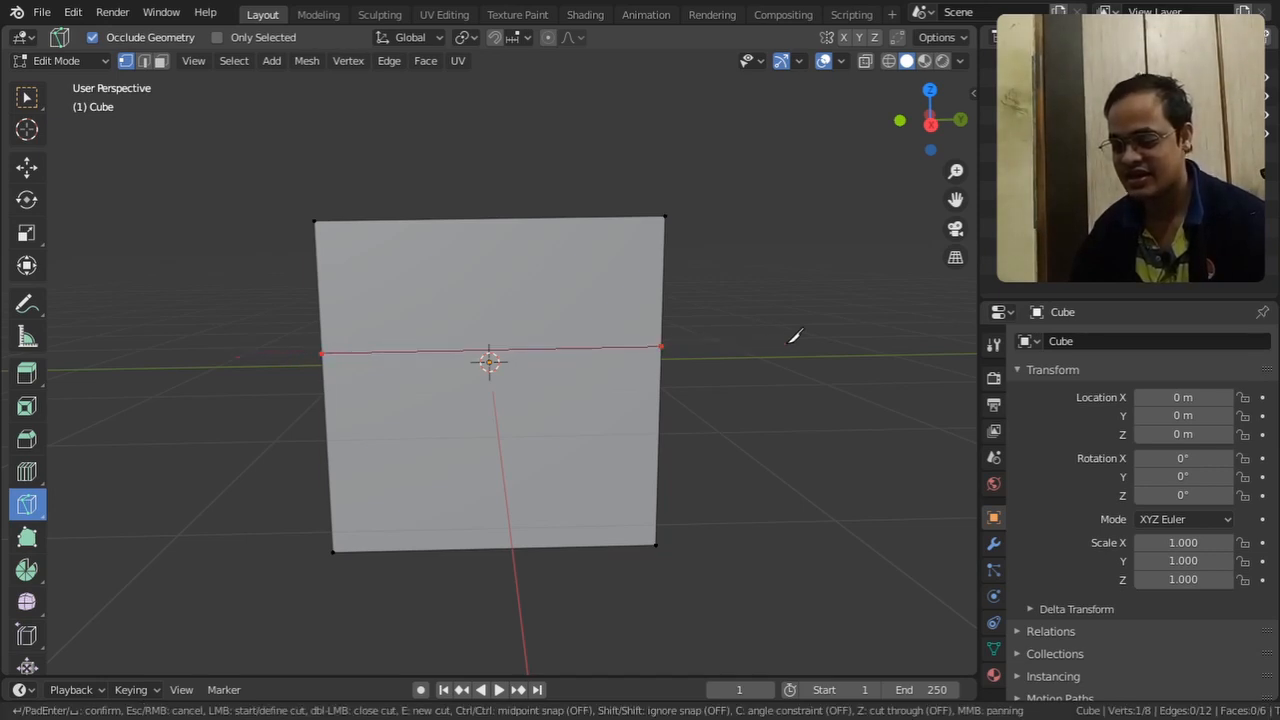
pyautogui.moveTo(766, 443); pyautogui.dragTo(683, 471, button='middle')
pyautogui.click(680, 479)
pyautogui.moveTo(480, 500); pyautogui.dragTo(563, 487, button='middle')
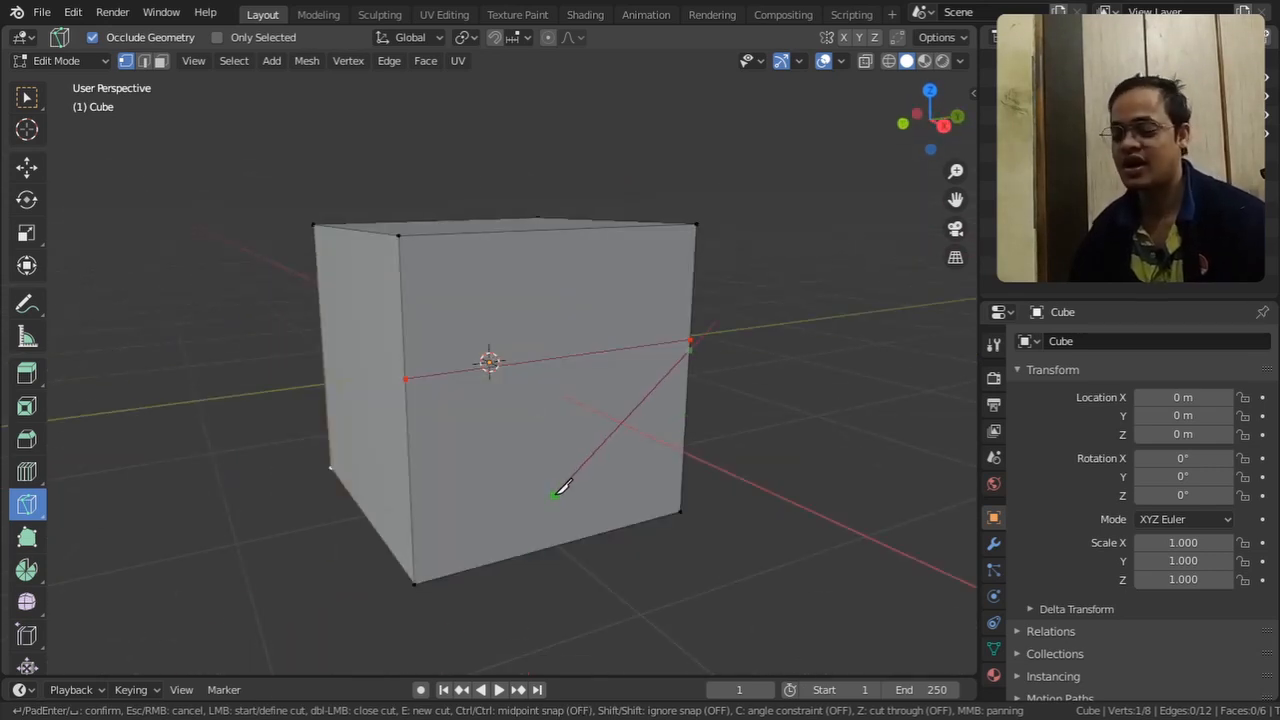
pyautogui.click(504, 486)
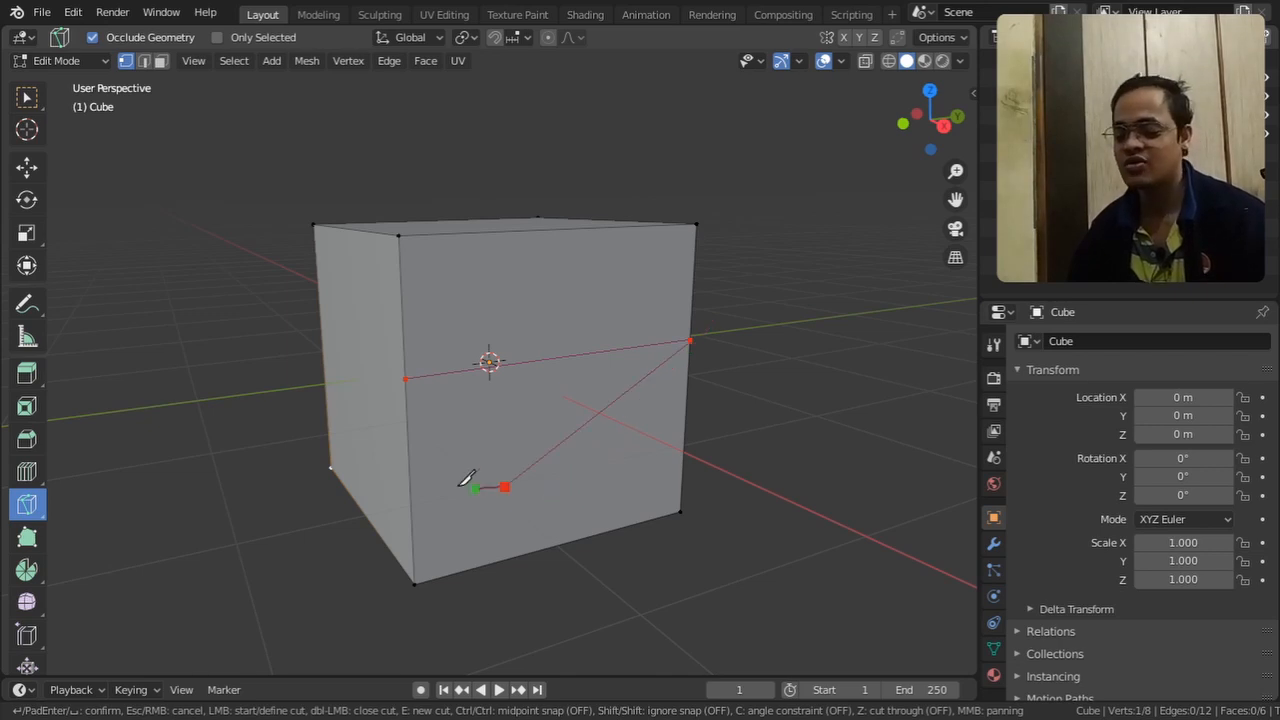
pyautogui.click(367, 446)
pyautogui.click(589, 292)
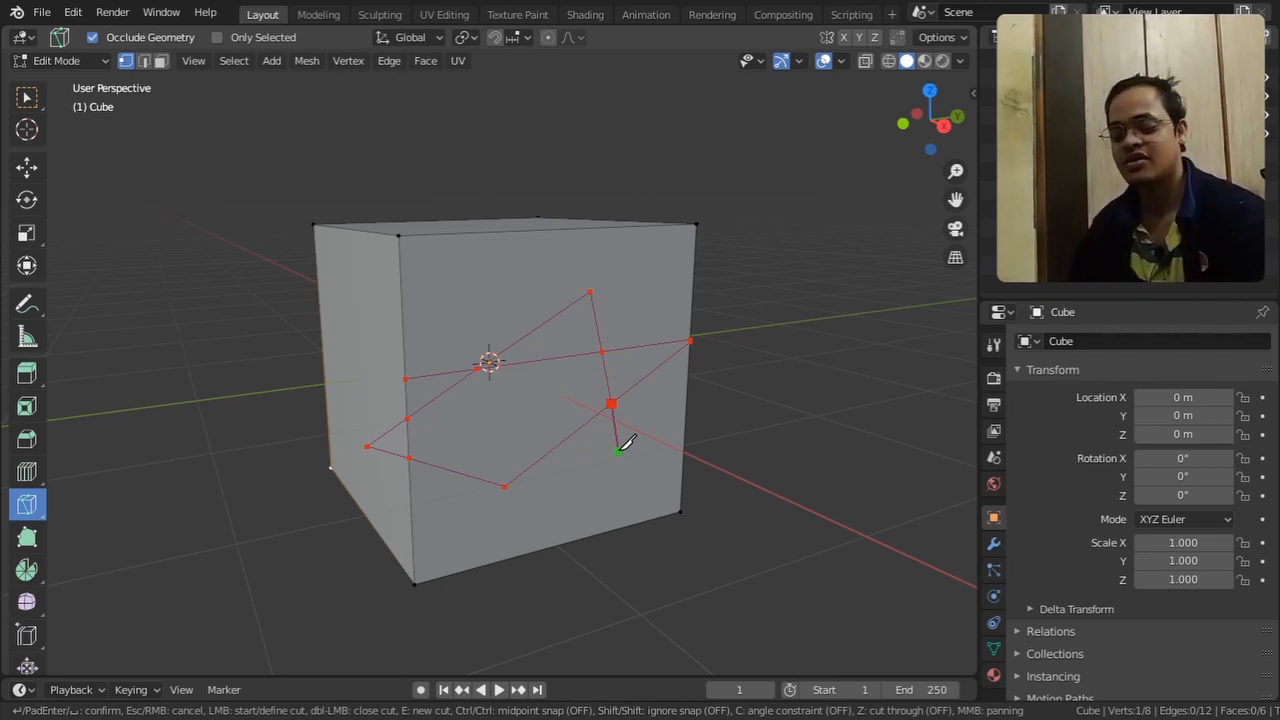
pyautogui.press('Escape')
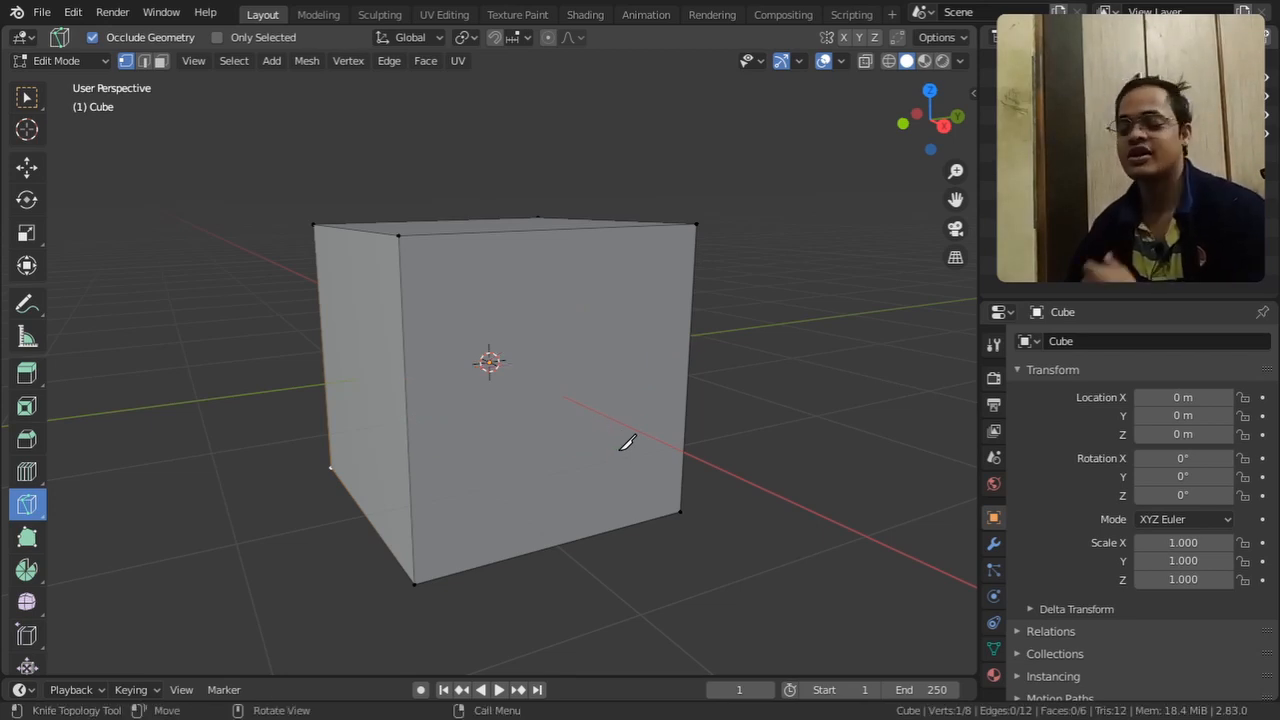
# Try a horizontal Knife cut across the +X face with cut through enabled, inspect it around the cube, and discard it
pyautogui.moveTo(623, 443); pyautogui.dragTo(558, 435, button='middle')
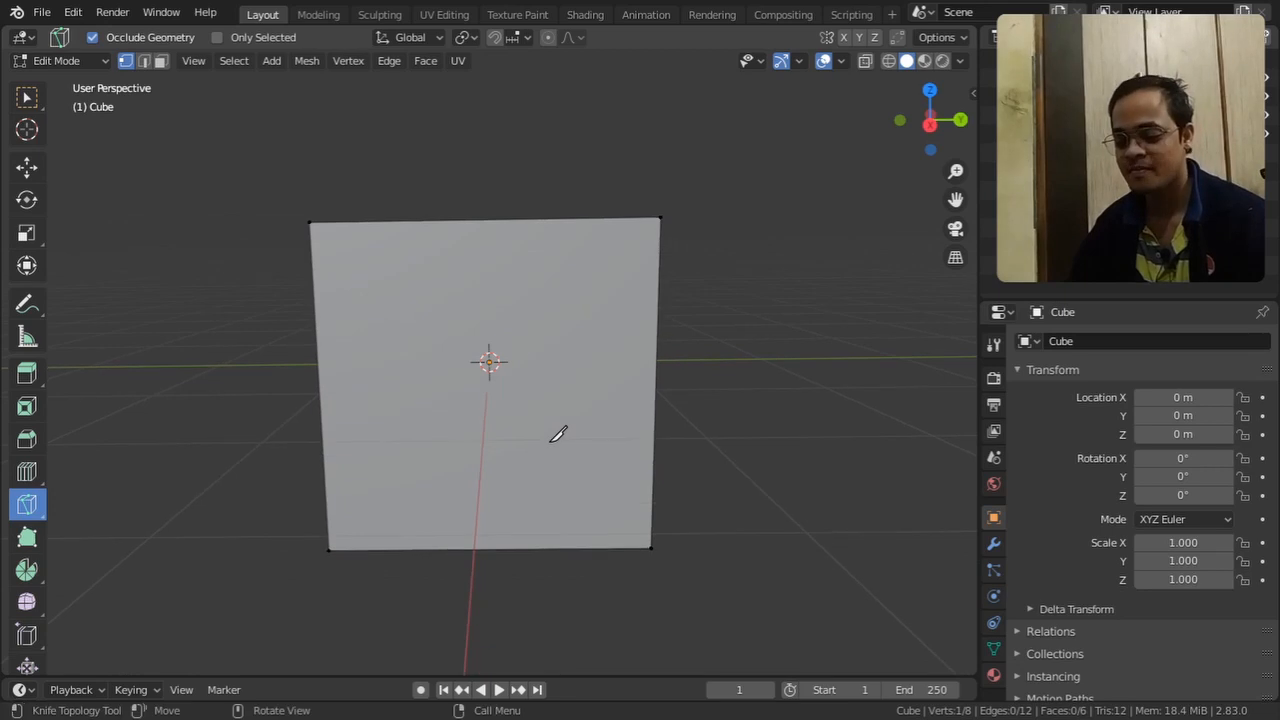
pyautogui.click(256, 372)
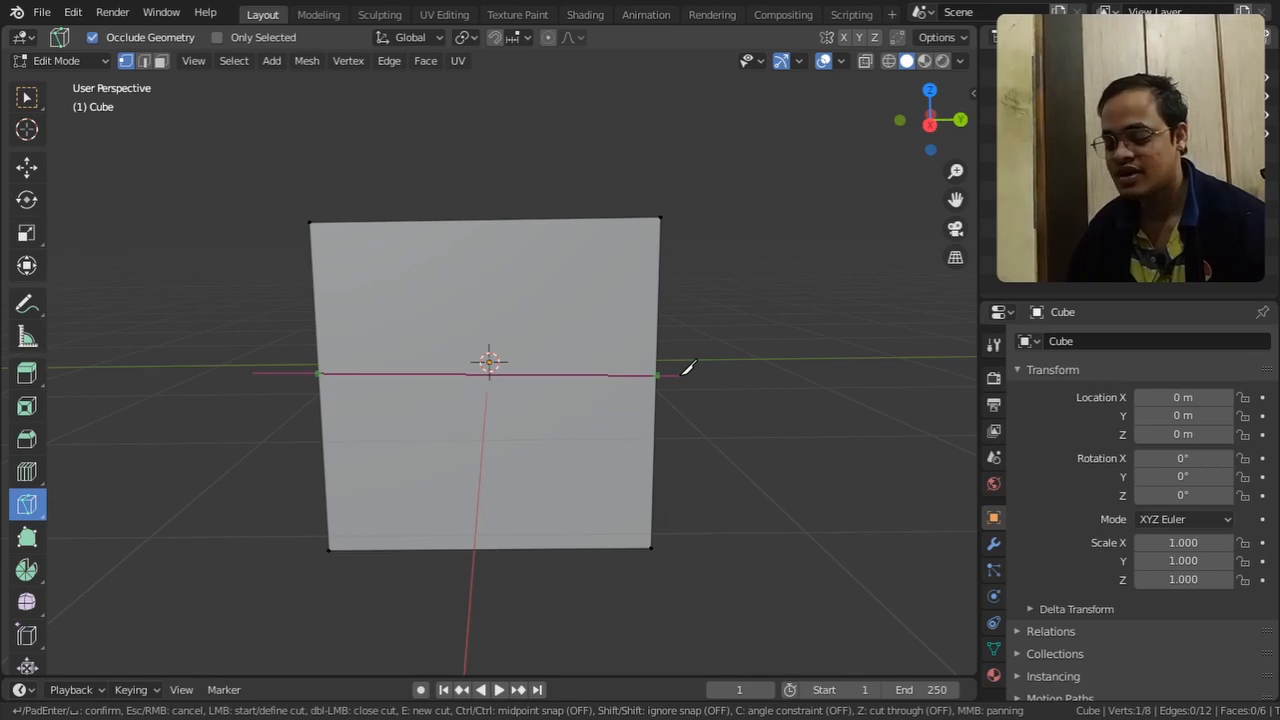
pyautogui.press('z')
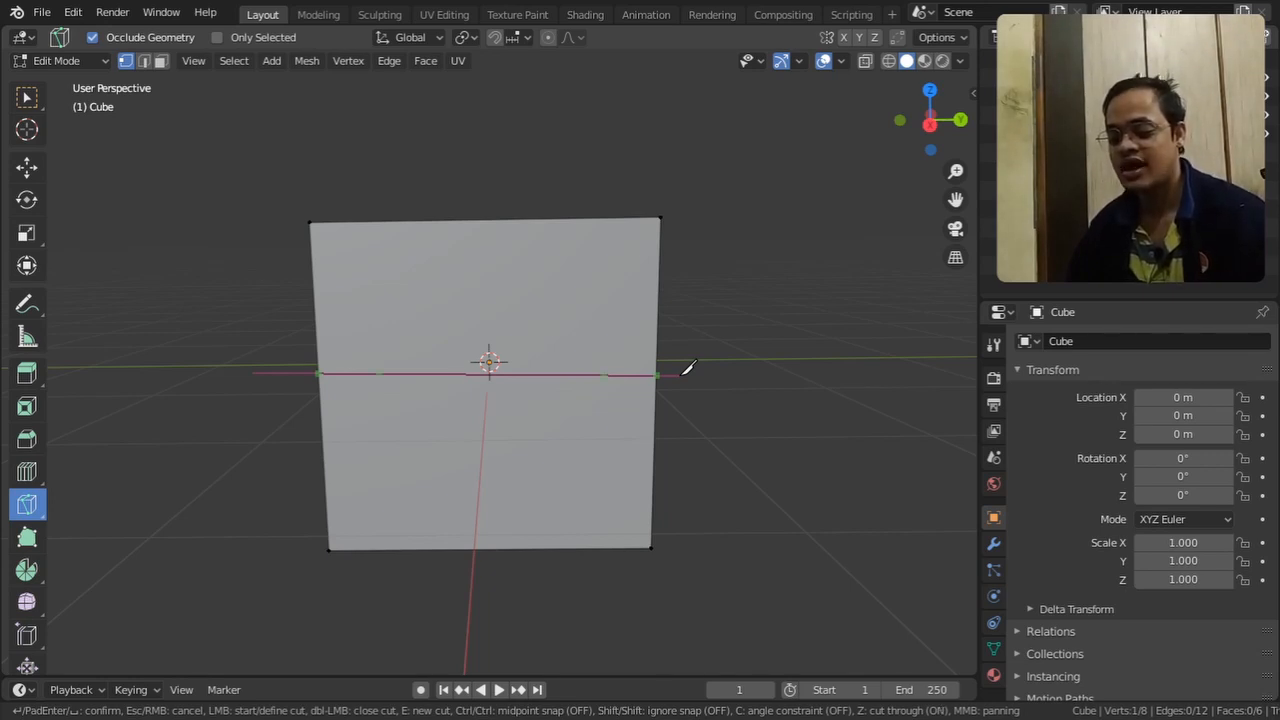
pyautogui.click(688, 370)
pyautogui.moveTo(700, 371); pyautogui.dragTo(845, 432, button='middle')
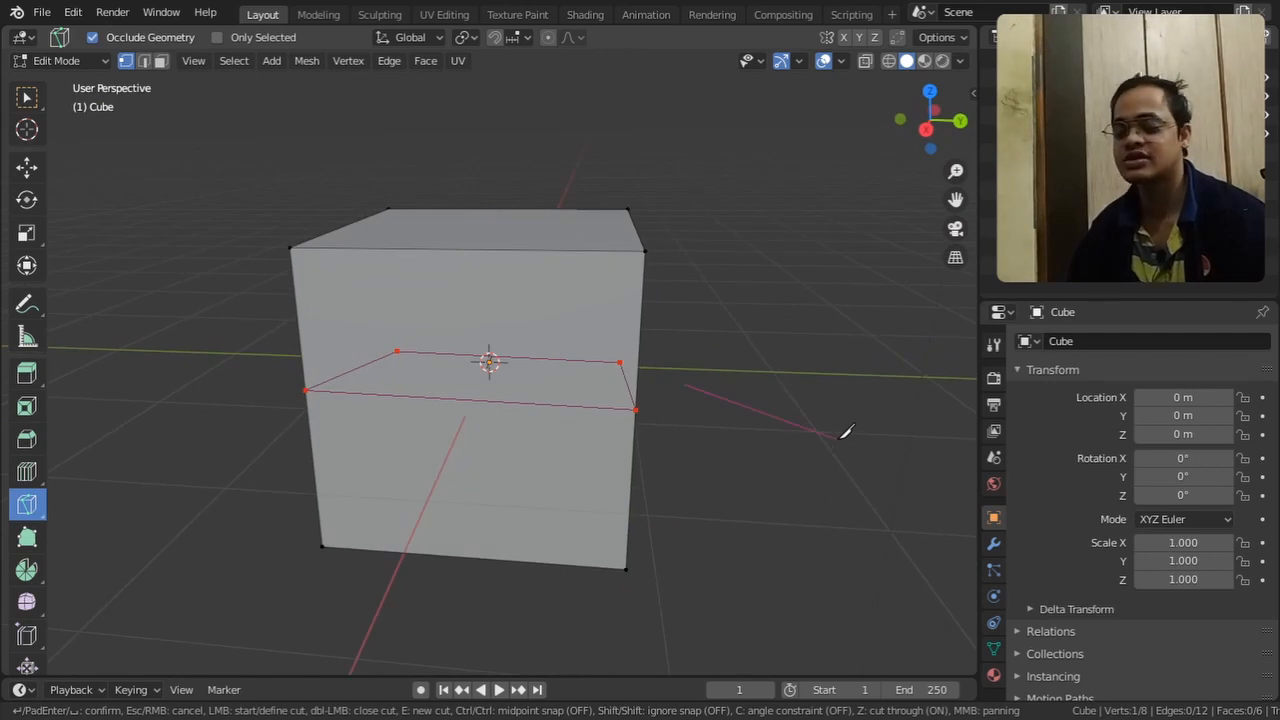
pyautogui.moveTo(709, 457); pyautogui.dragTo(223, 437, button='middle')
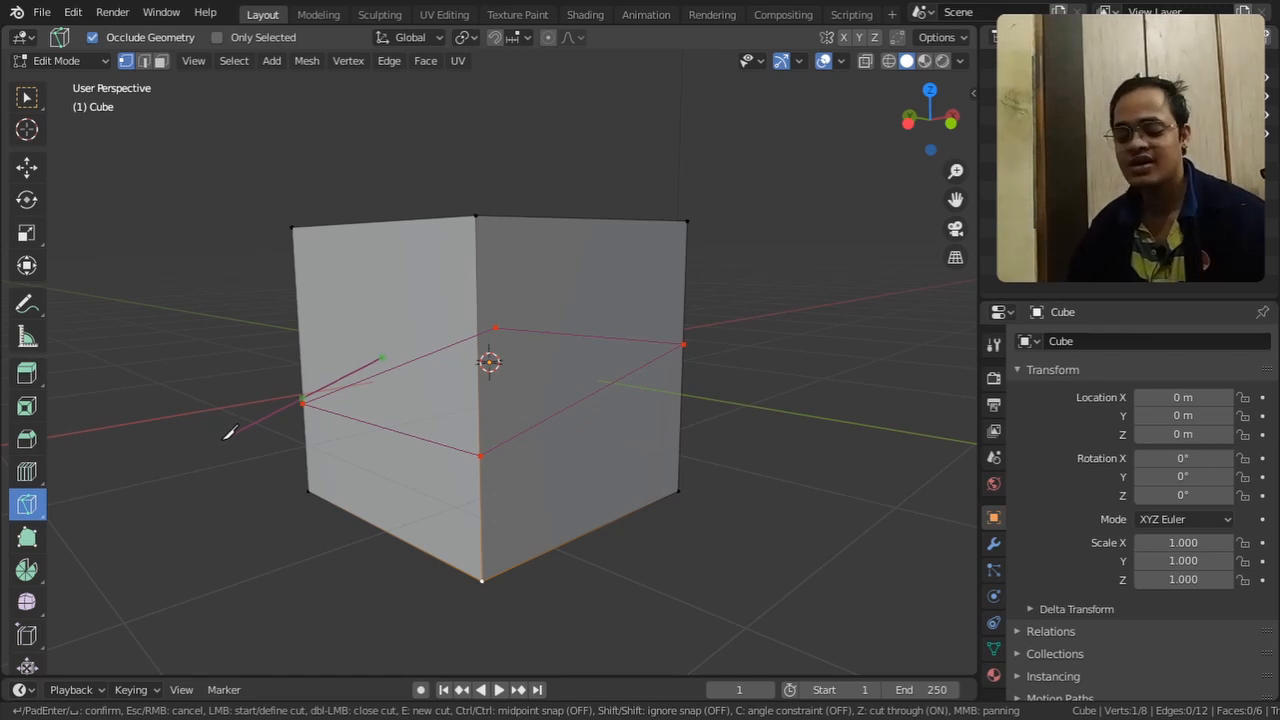
pyautogui.press('Escape')
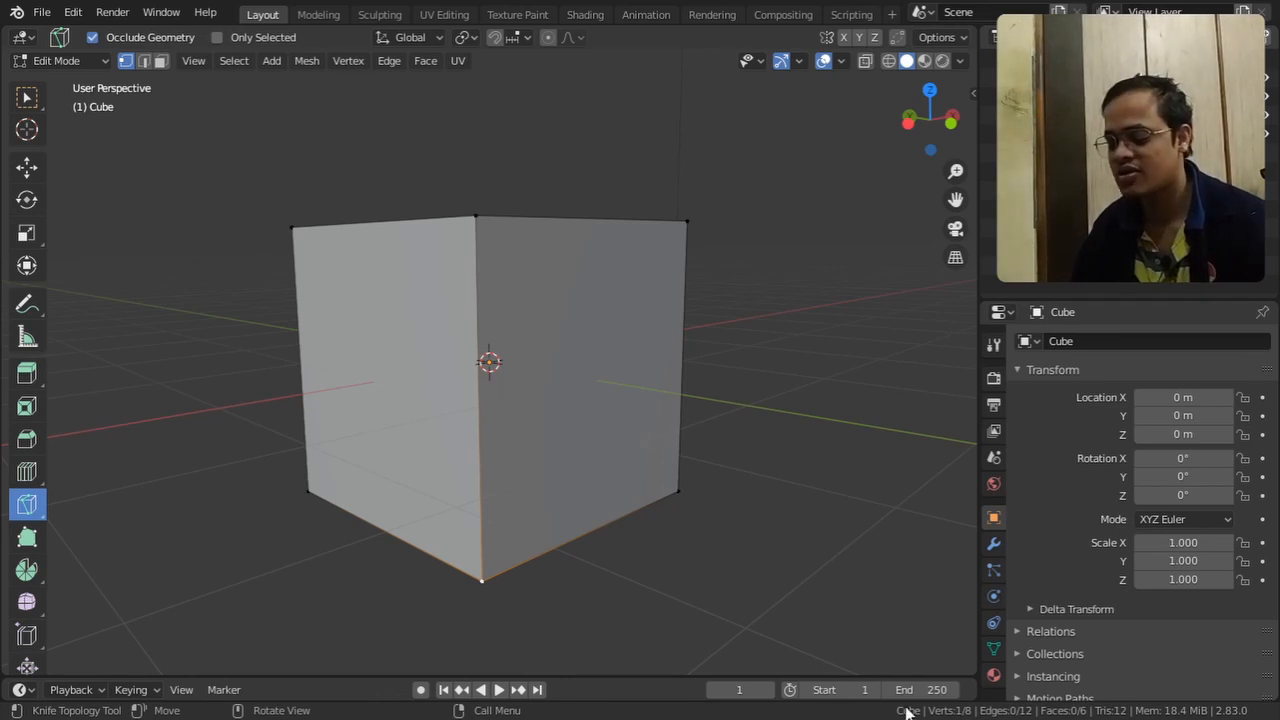
# Start a Knife cut with a slanted line across the cube's +Y face, and toggle the angle constraint on and off
pyautogui.moveTo(374, 335); pyautogui.dragTo(629, 370, button='middle')
pyautogui.click(233, 343)
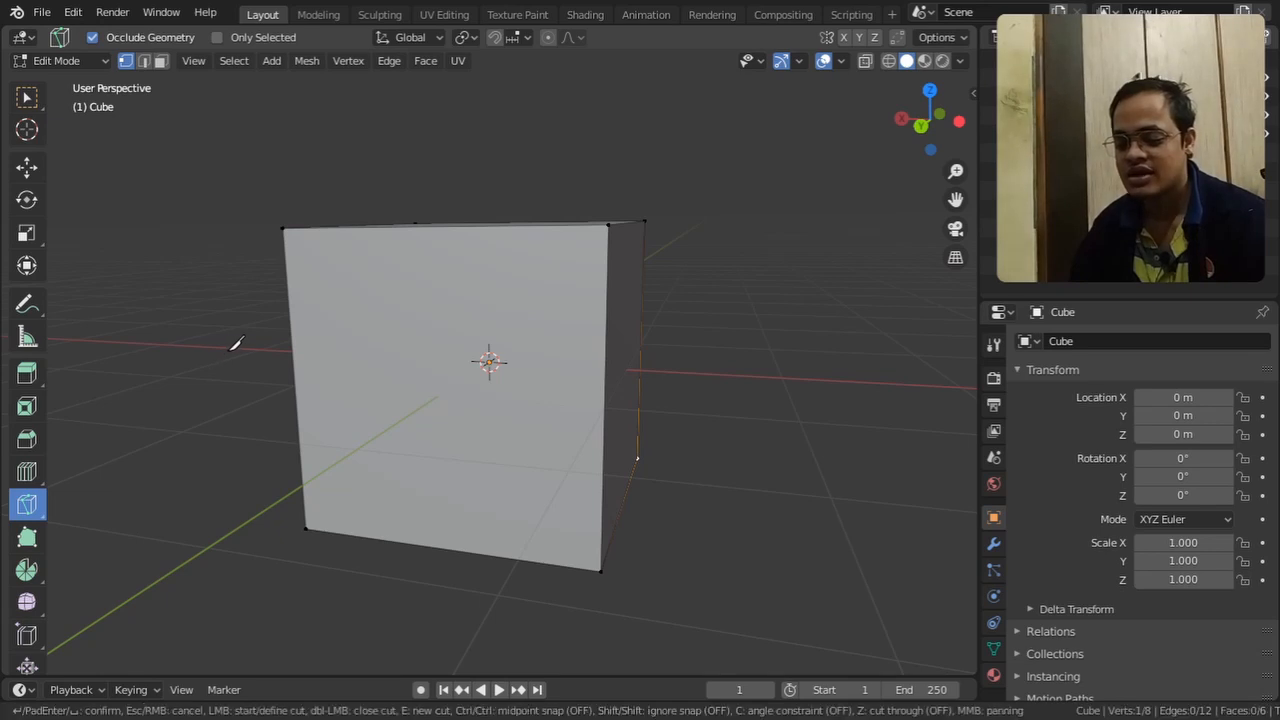
pyautogui.click(707, 320)
pyautogui.moveTo(707, 320); pyautogui.dragTo(770, 440, button='middle')
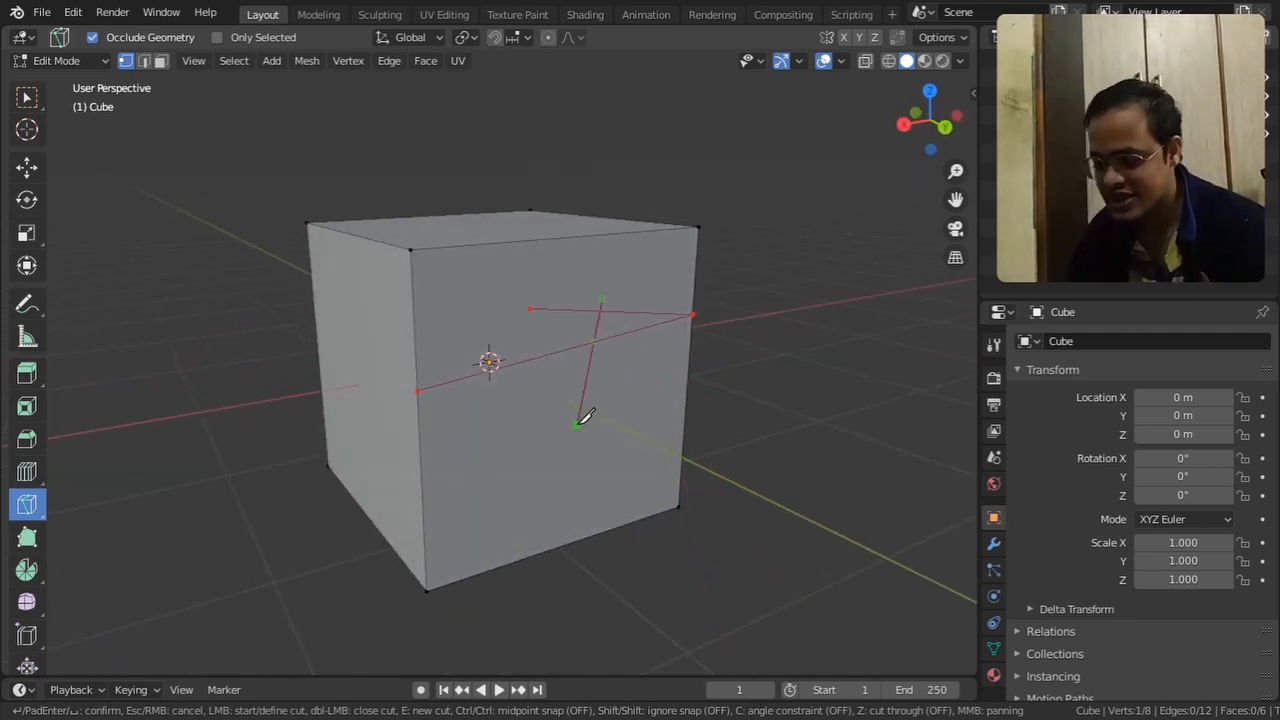
pyautogui.press('c')
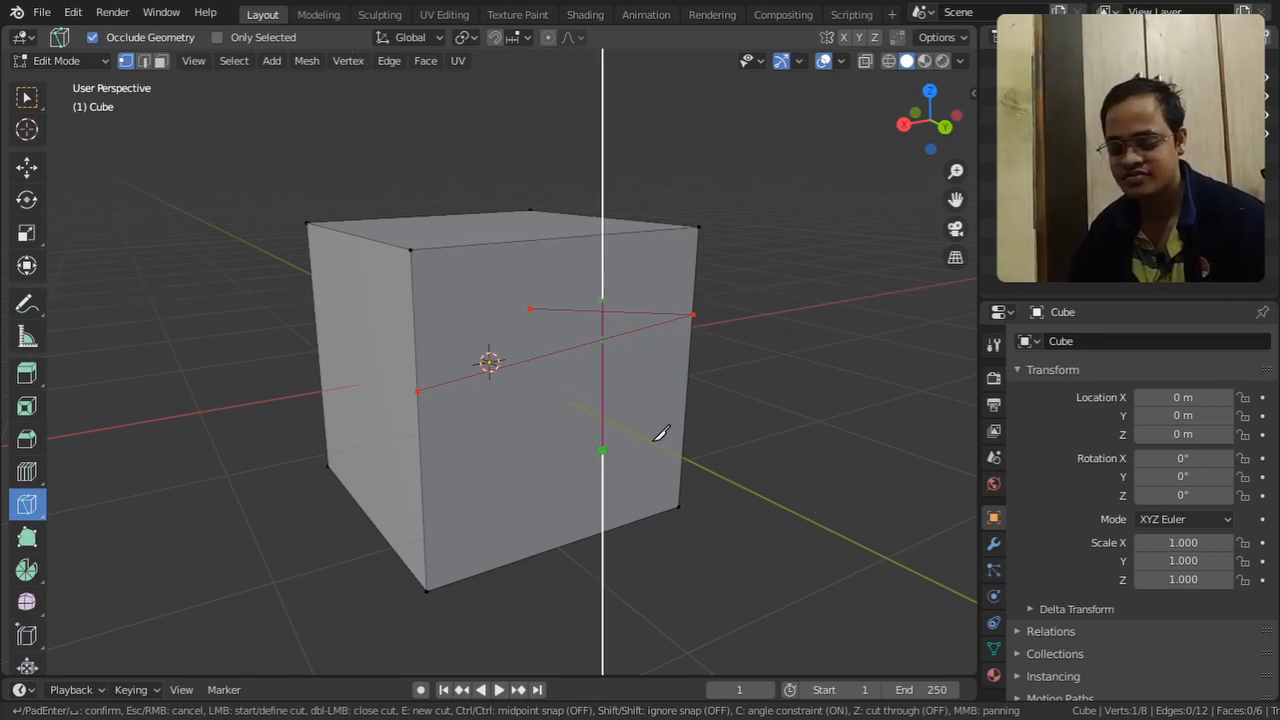
pyautogui.press('c')
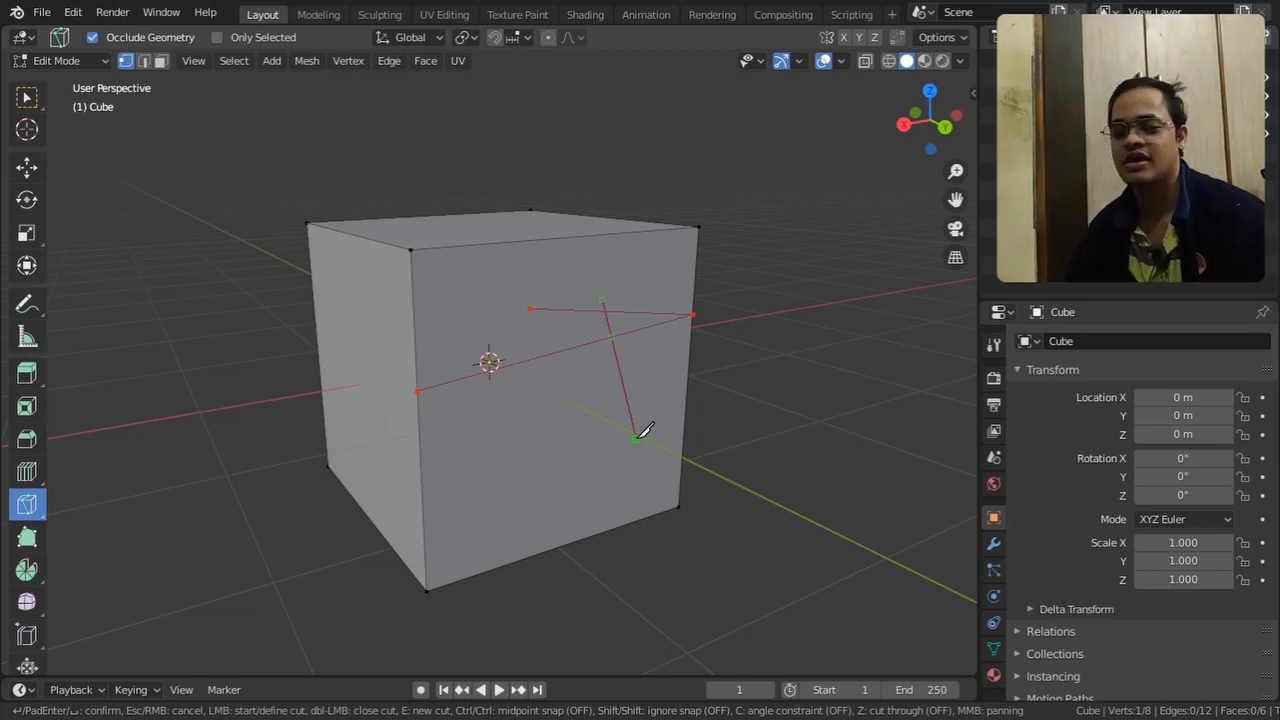
# Enable cut through, extend the Knife cut past the bottom edge, across the +X side and over the top, and apply it
pyautogui.press('z')
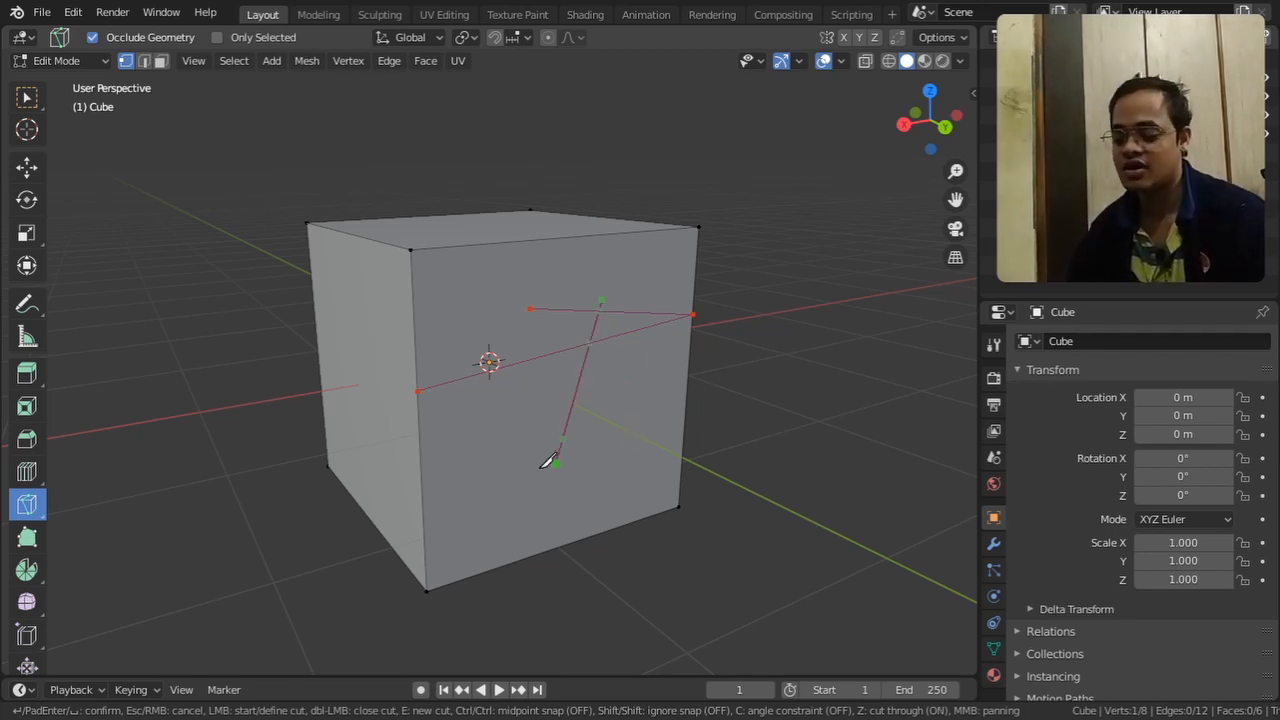
pyautogui.click(516, 600)
pyautogui.click(285, 375)
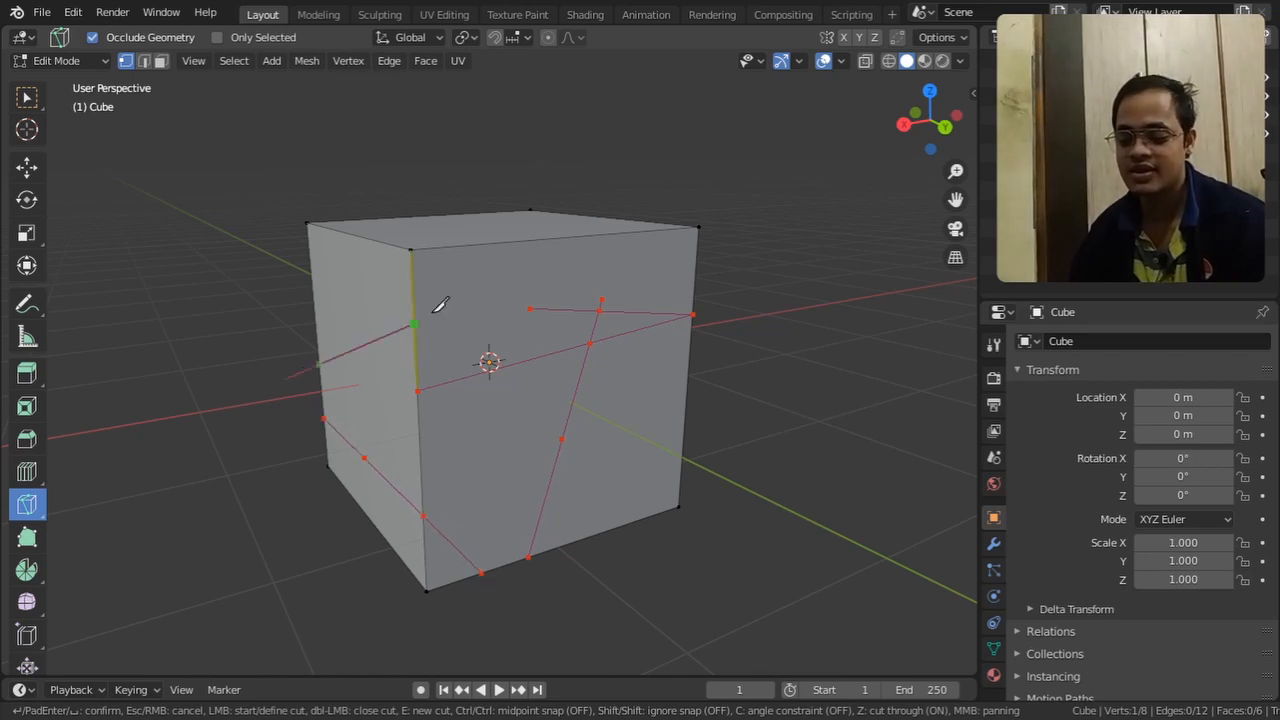
pyautogui.click(619, 170)
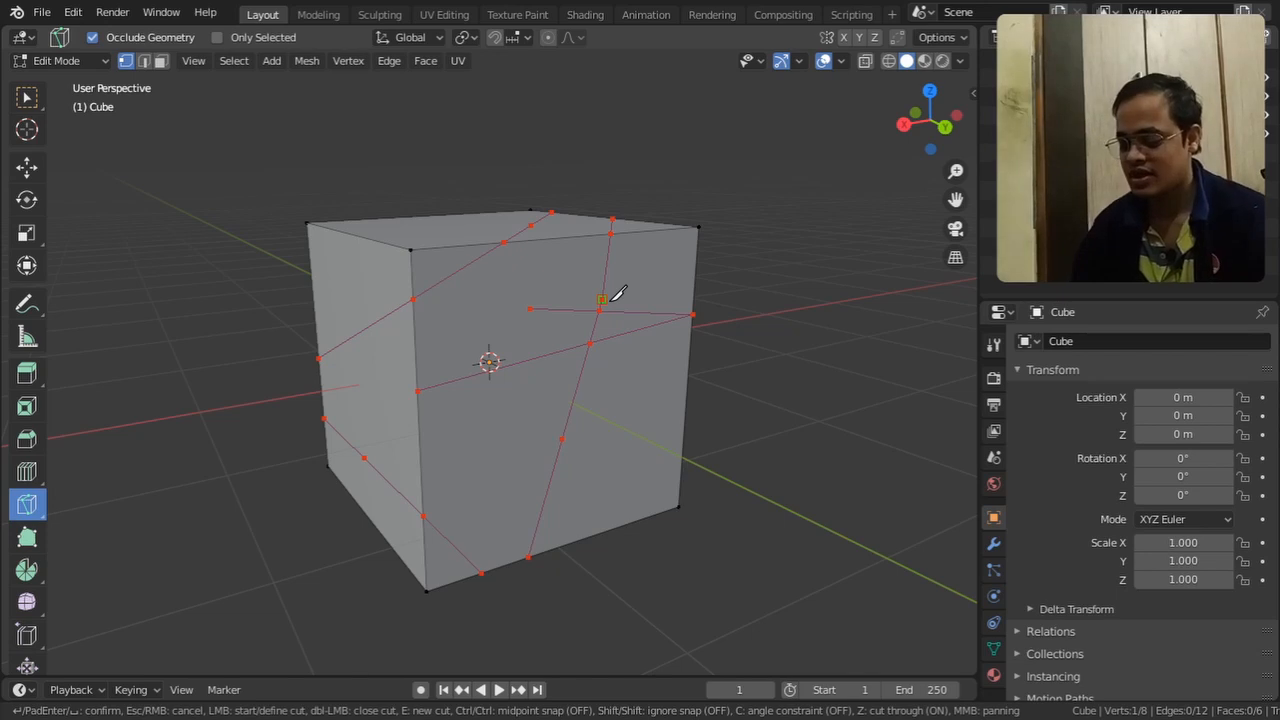
pyautogui.press('Return')
# Using midpoint snap, knife a line on the -X face from the bottom edge segment's midpoint to the horizontal cut's midpoint
pyautogui.moveTo(677, 354); pyautogui.dragTo(776, 385, button='middle')
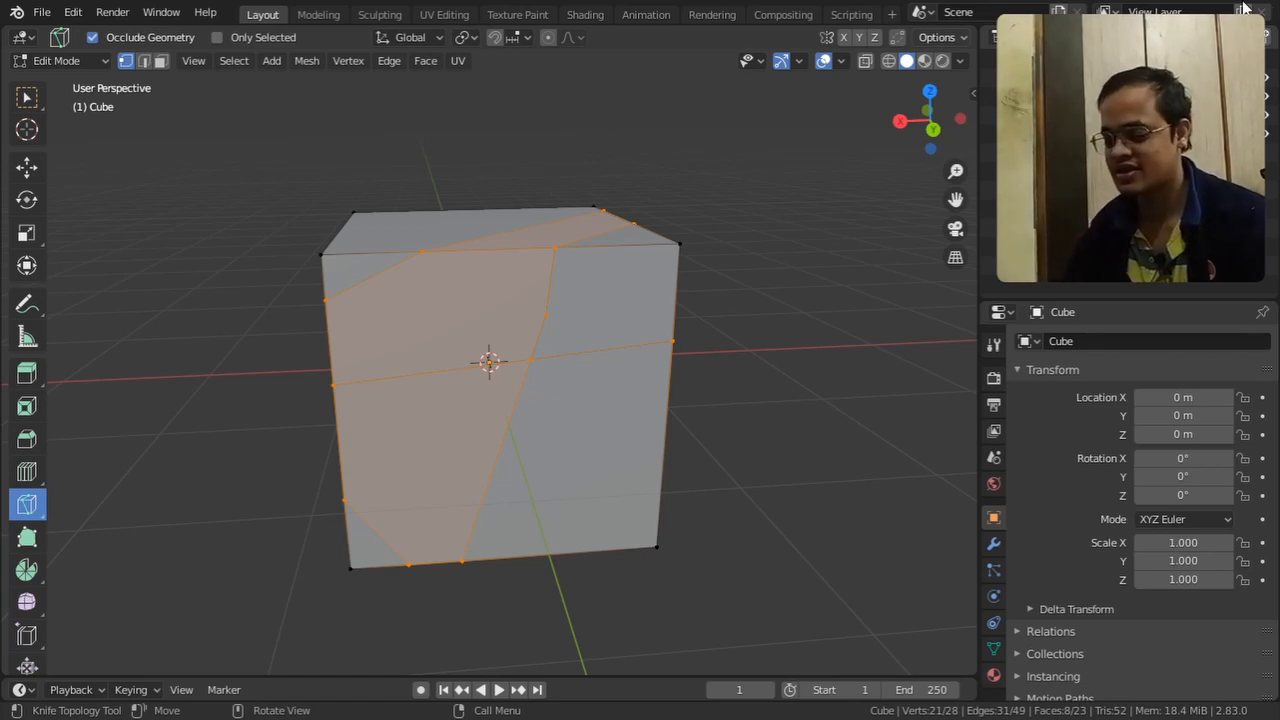
pyautogui.moveTo(640, 460); pyautogui.dragTo(586, 438, button='middle')
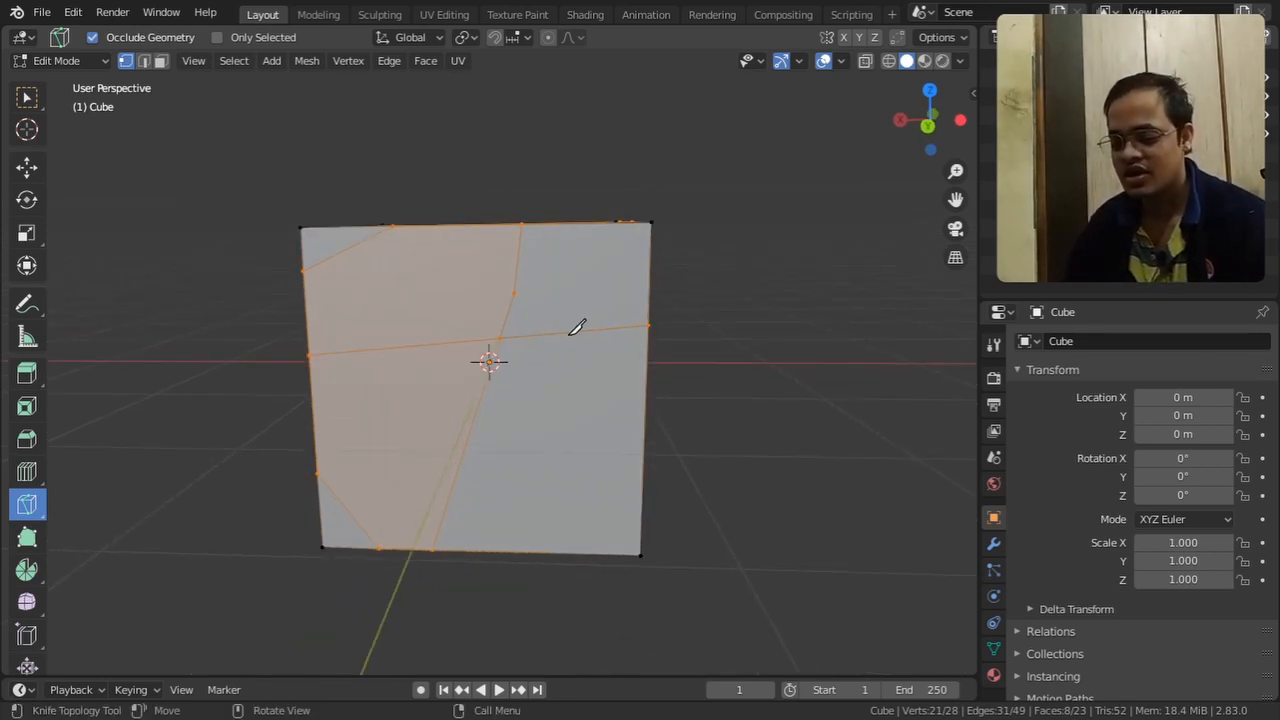
pyautogui.click(562, 554)
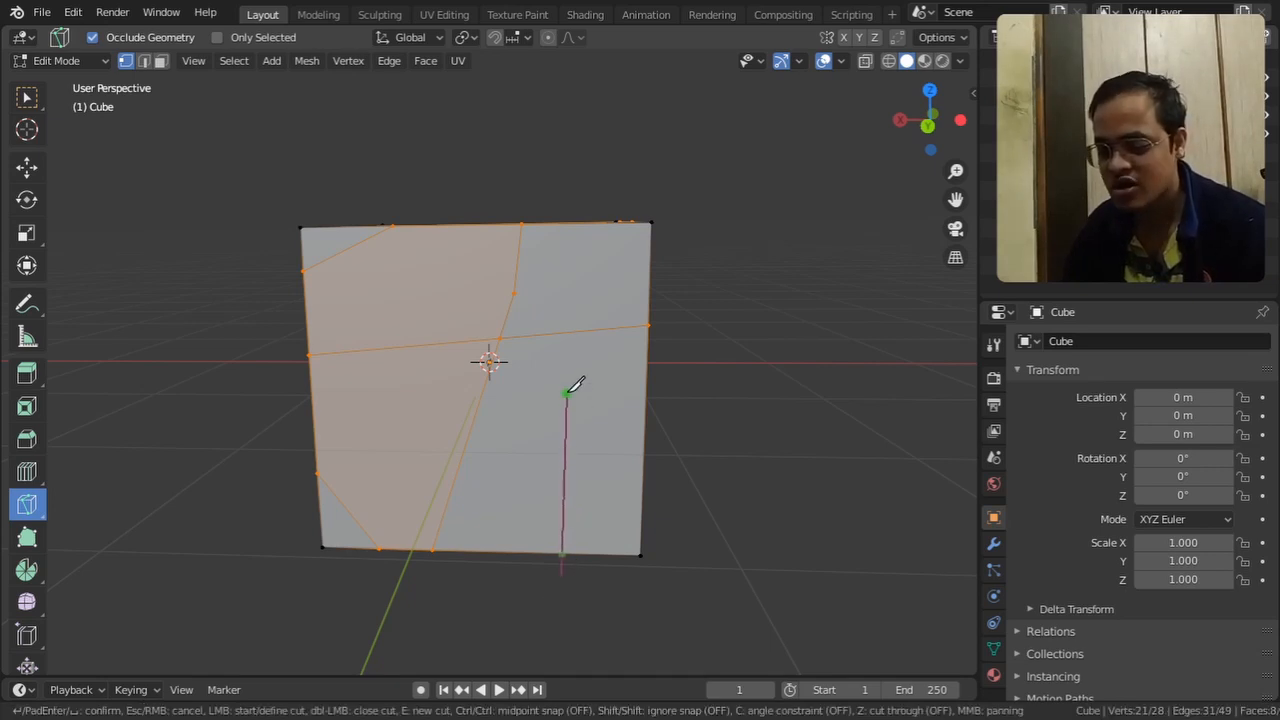
pyautogui.press('ctrl')
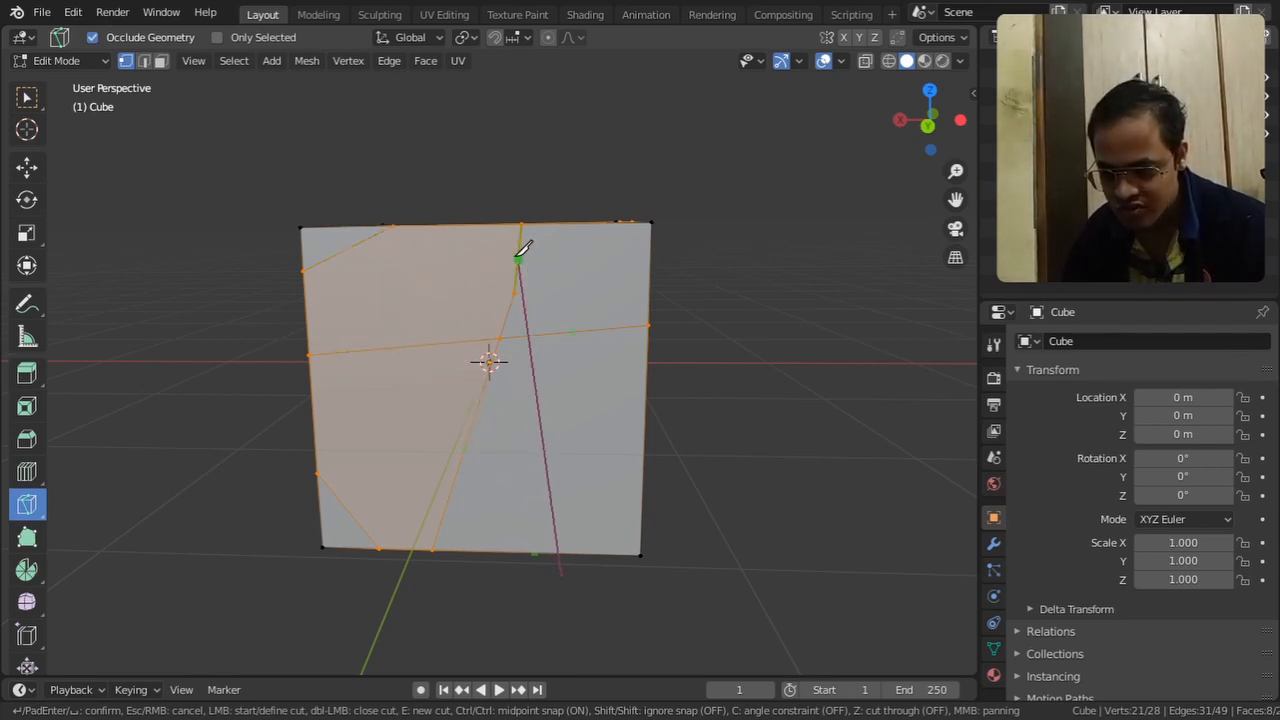
pyautogui.moveTo(789, 434); pyautogui.dragTo(681, 440, button='middle')
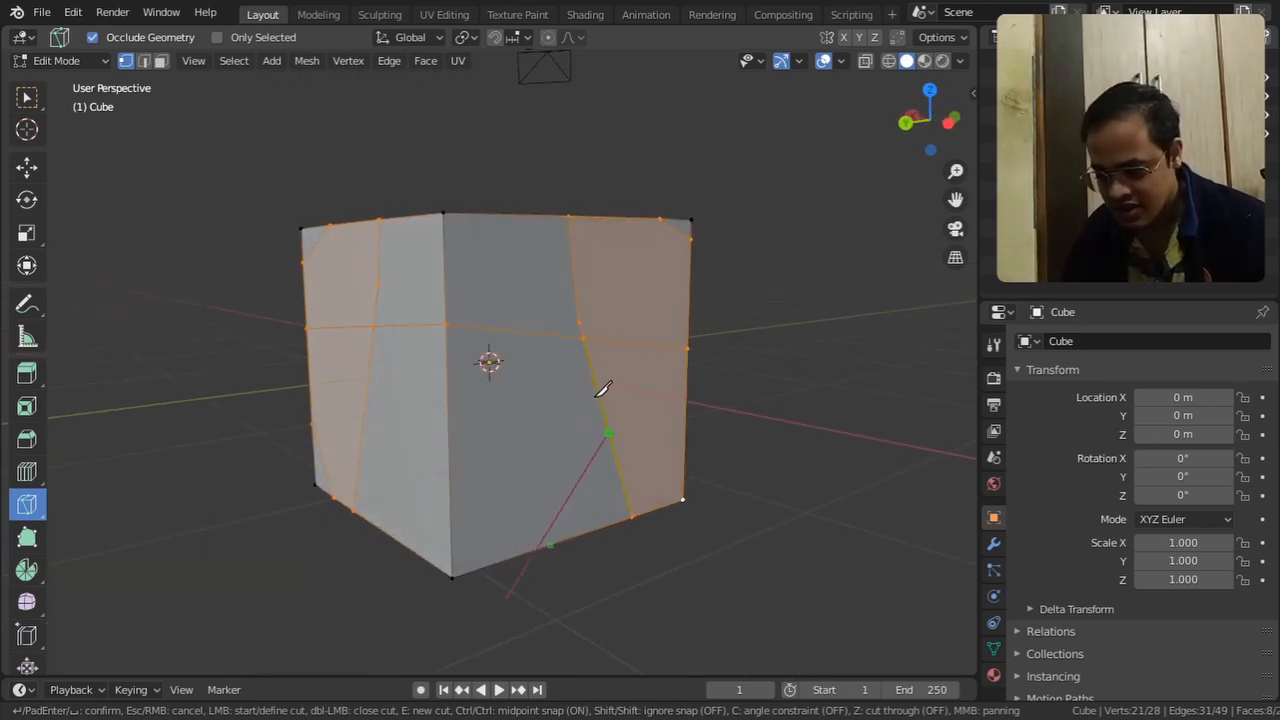
pyautogui.click(563, 332)
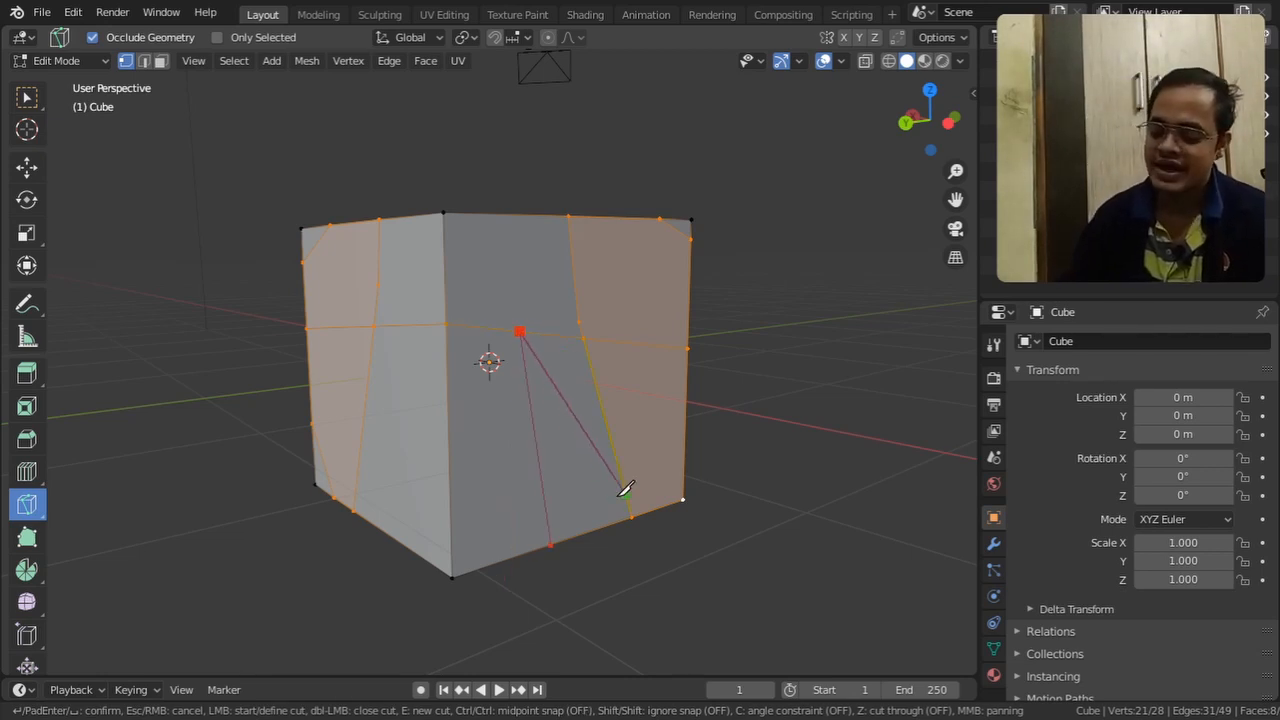
pyautogui.press('Return')
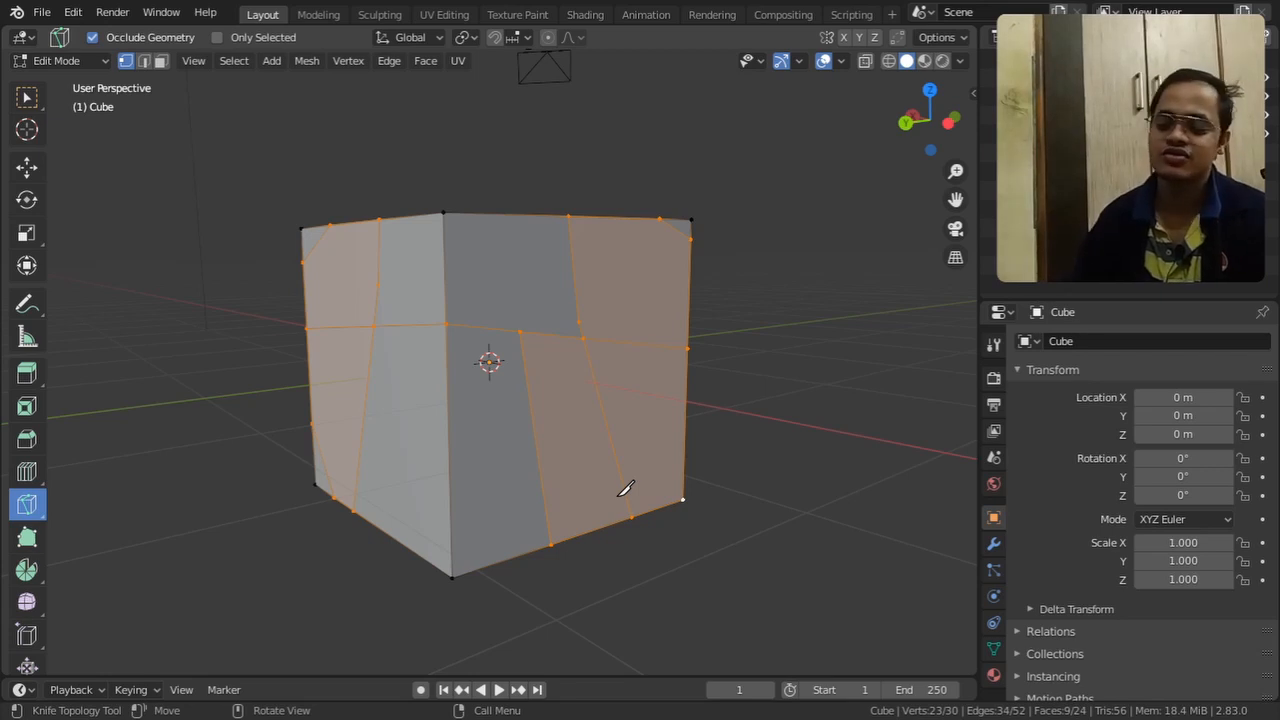